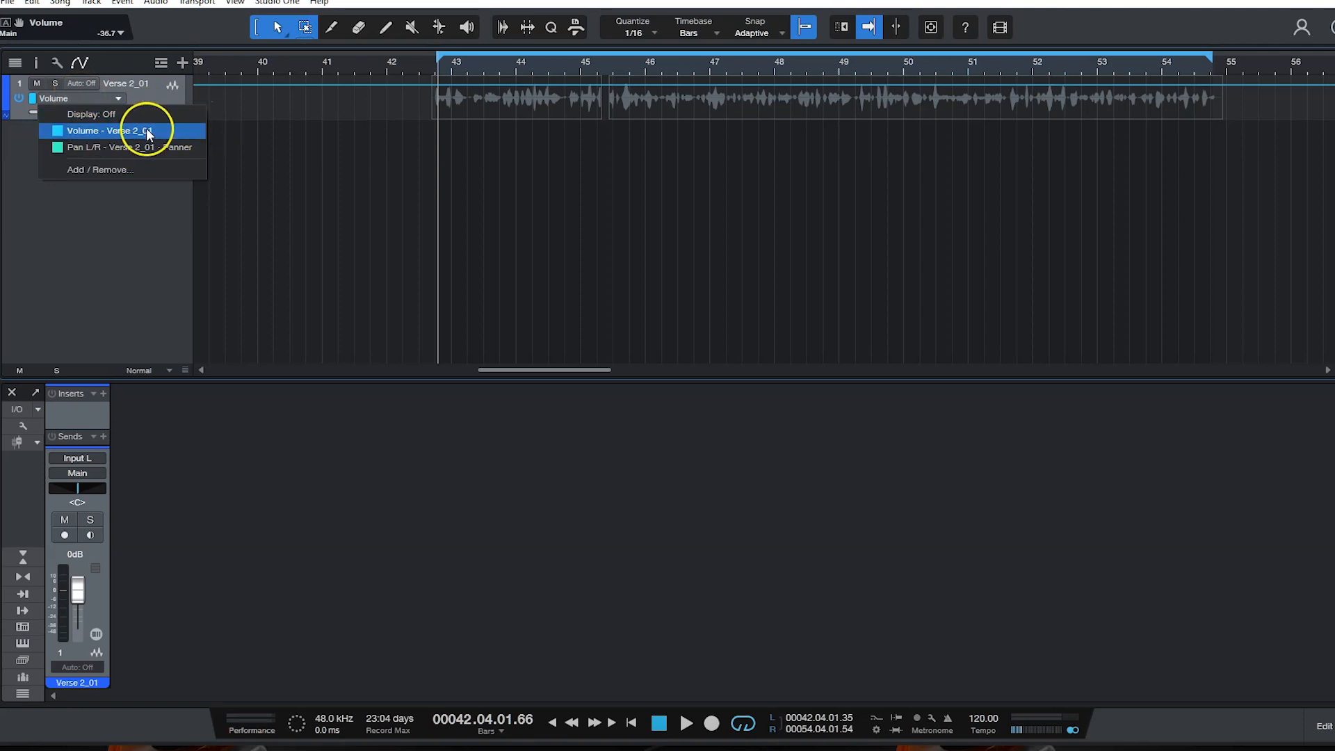
Step: Display the Verse 2_01 track's Pan L/R automation, switch back to Volume, and hide the track automation
{"action": "left_click", "coordinate": [152, 147]}
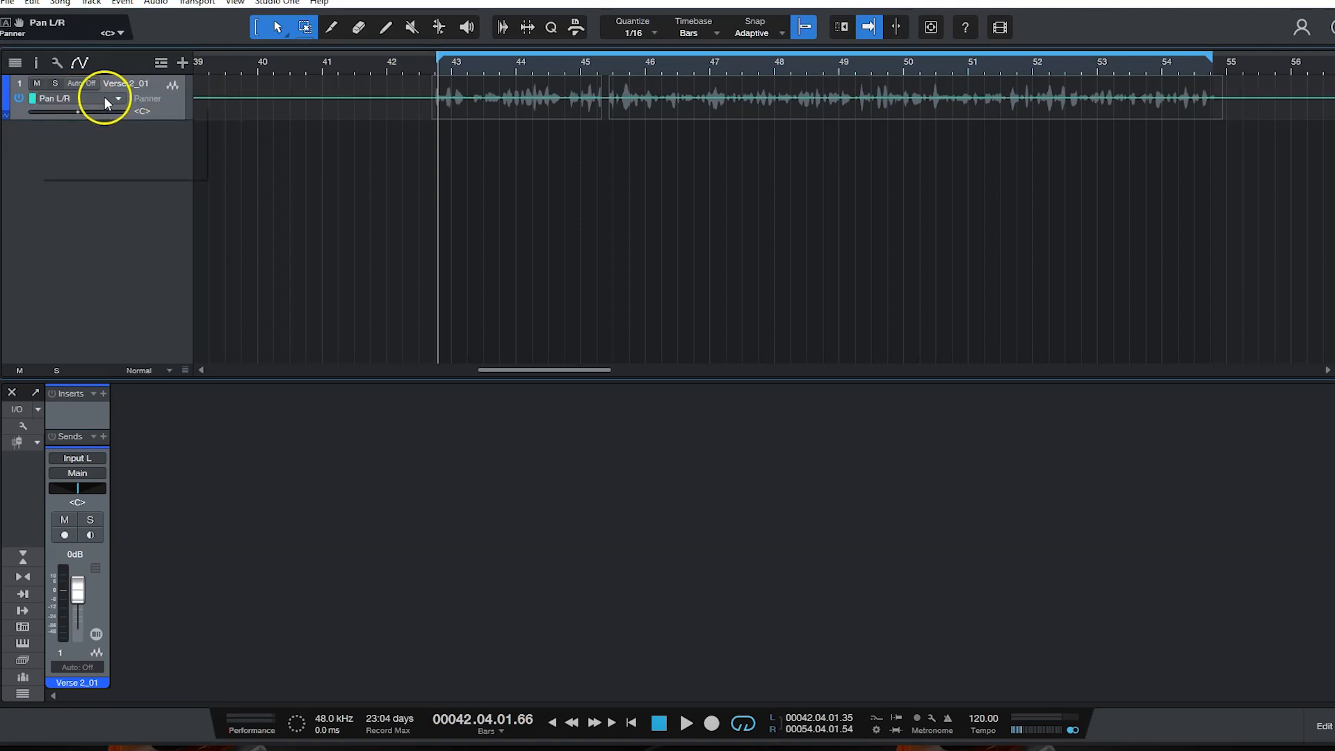
{"action": "left_click", "coordinate": [104, 98]}
{"action": "left_click", "coordinate": [141, 127]}
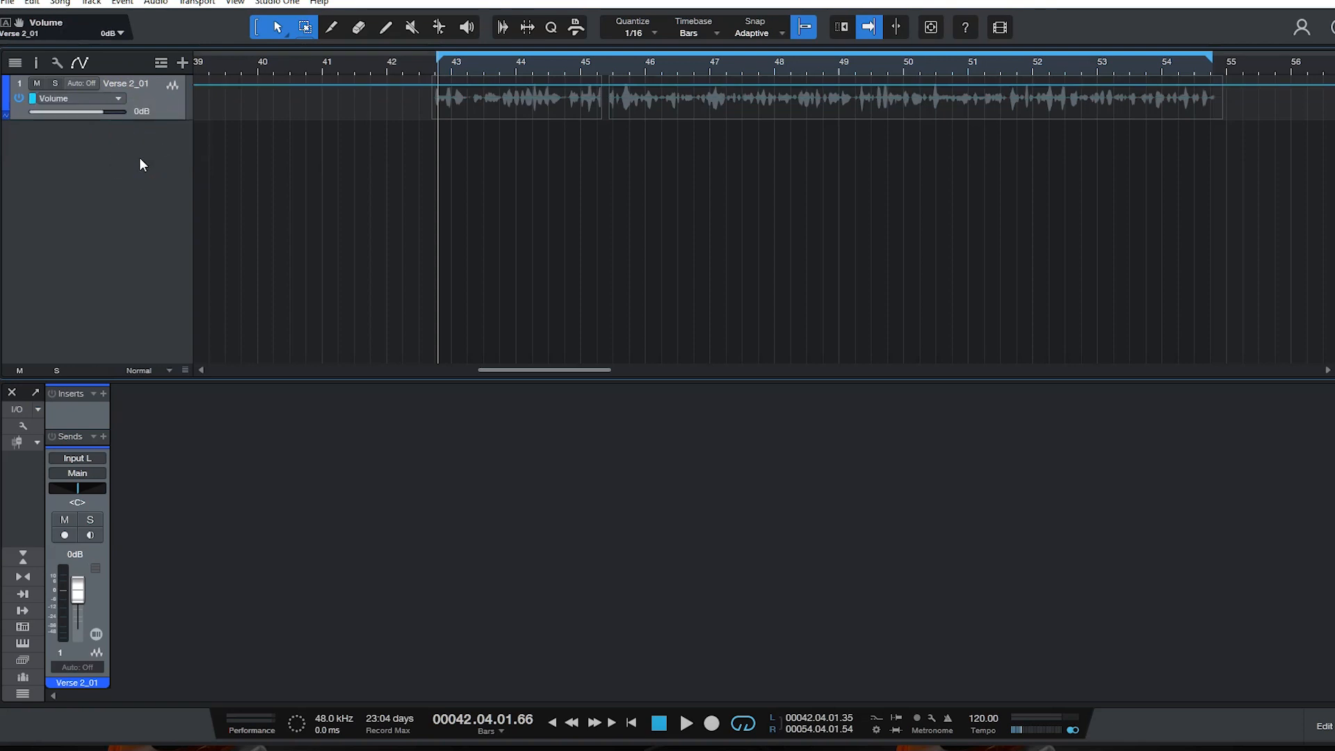
{"action": "left_click", "coordinate": [79, 63]}
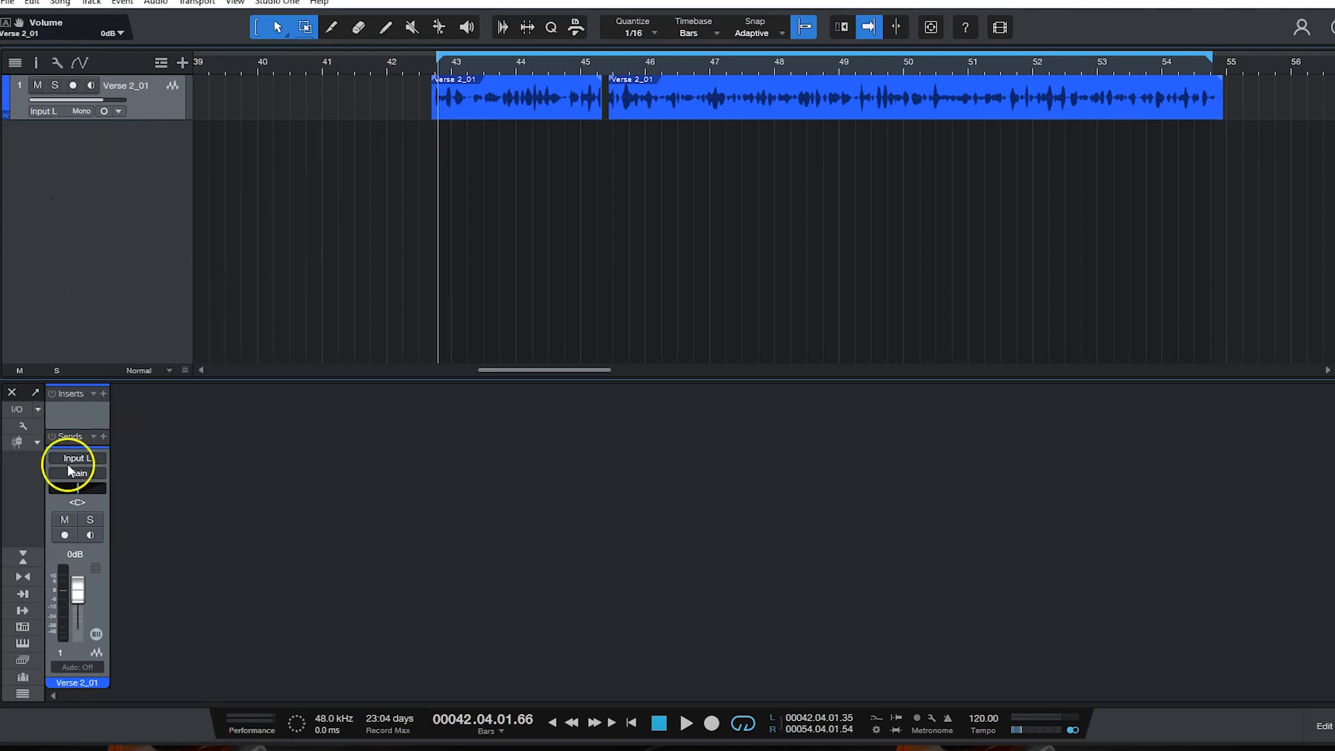
{"action": "left_click", "coordinate": [1332, 725]}
{"action": "left_click", "coordinate": [1331, 724]}
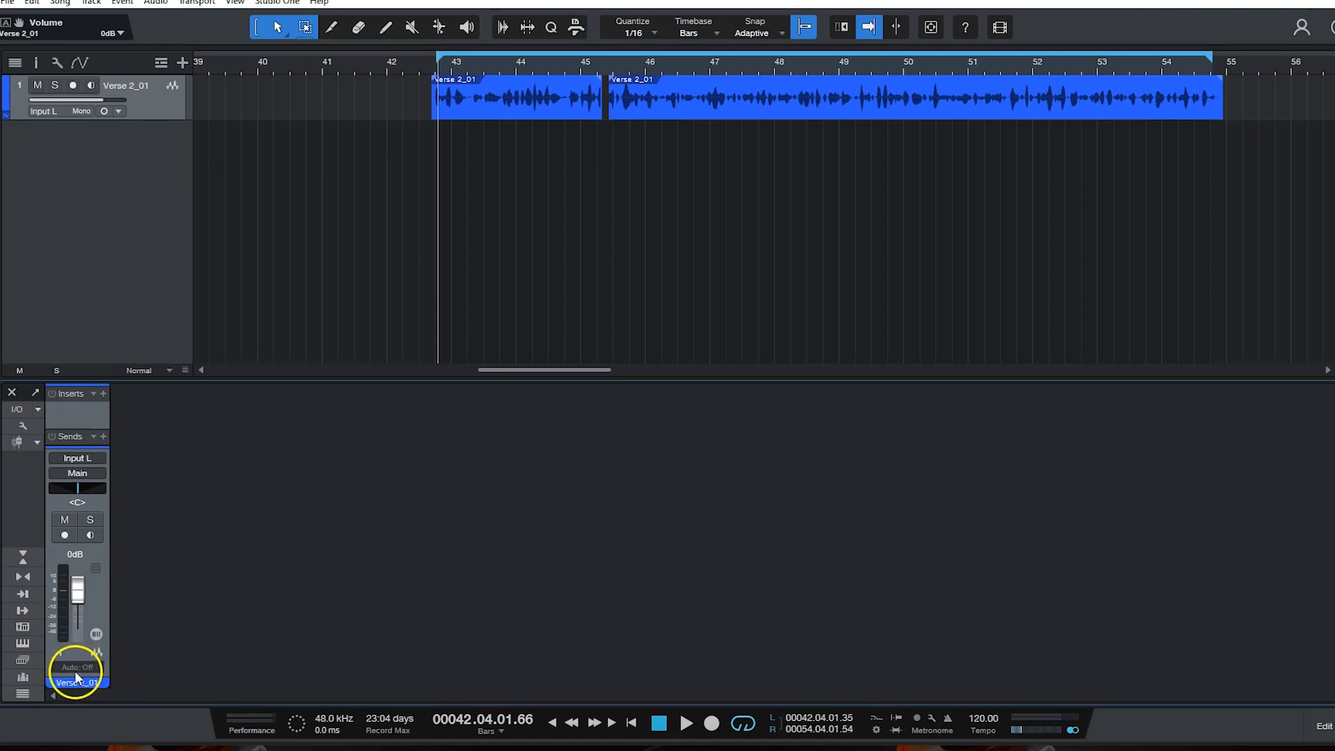
Step: Set the Verse 2_01 channel's automation mode to Touch and show the track's Volume envelope
{"action": "left_click", "coordinate": [65, 665]}
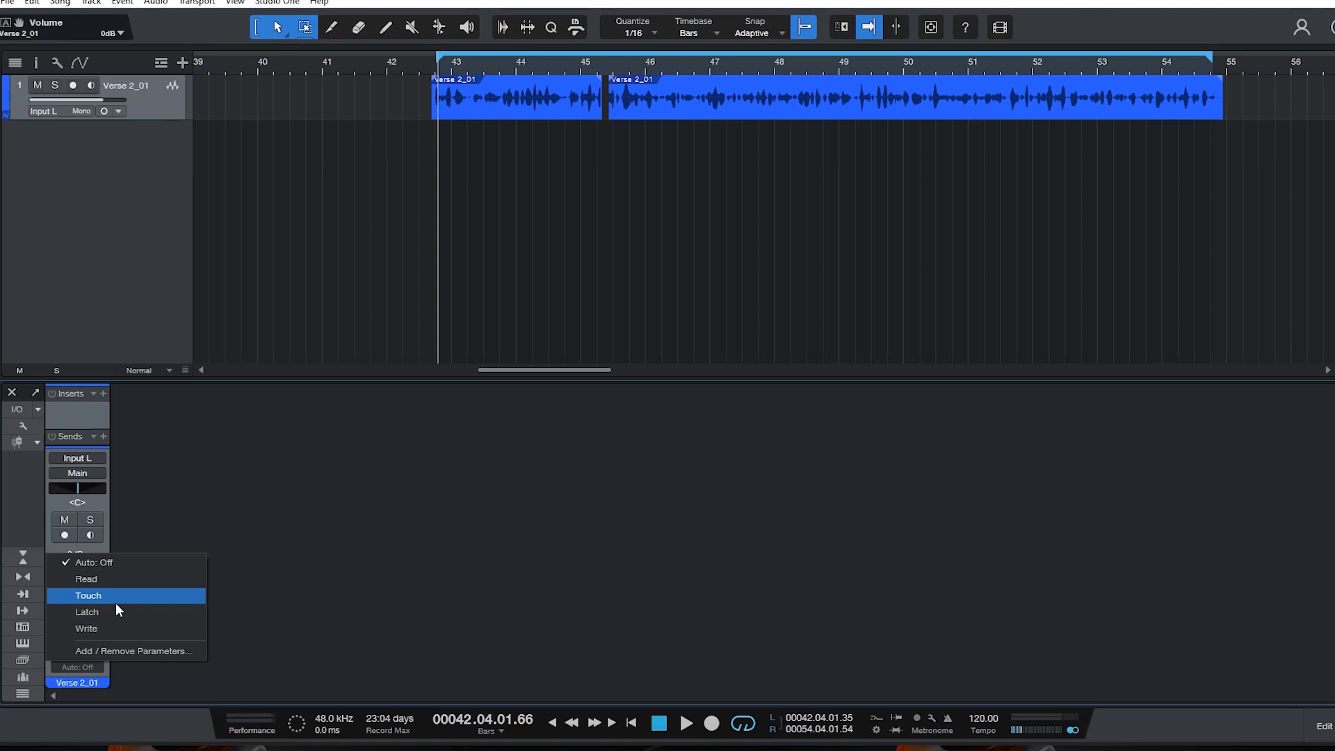
{"action": "left_click", "coordinate": [115, 615]}
{"action": "left_click", "coordinate": [107, 596]}
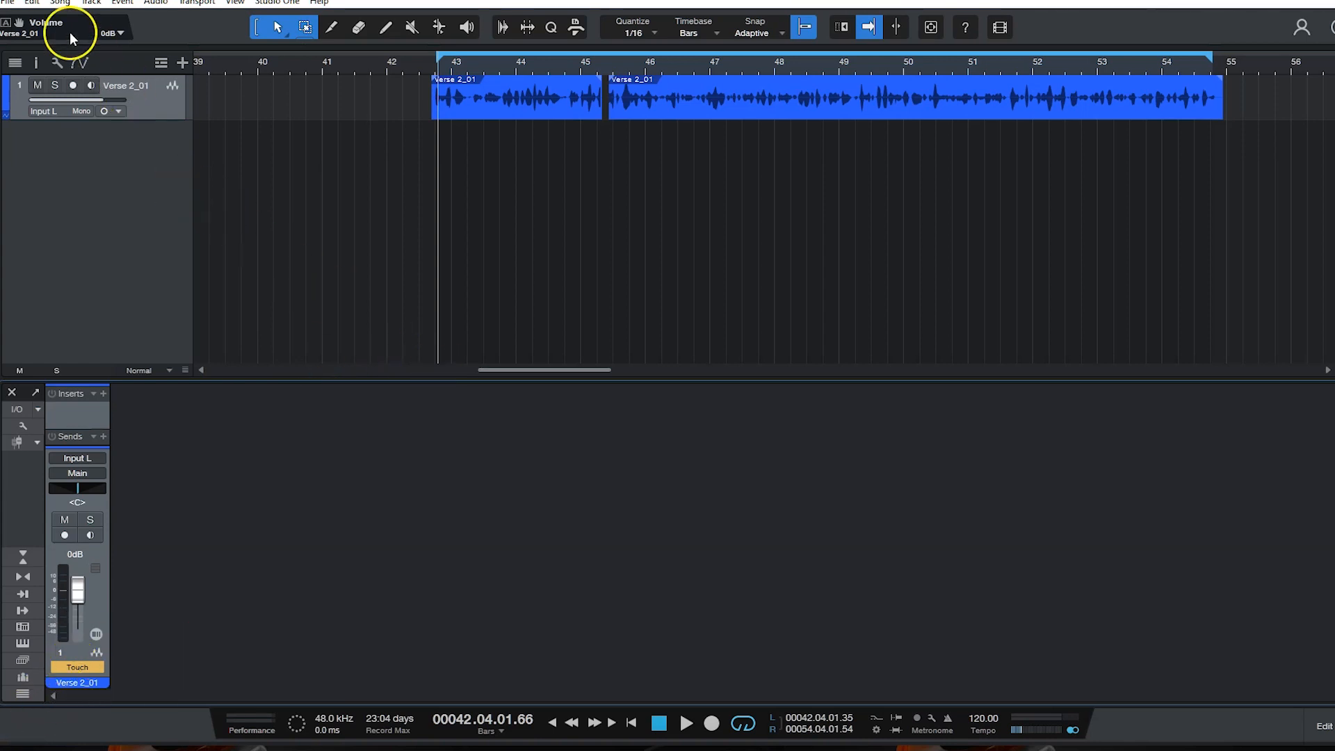
{"action": "left_click", "coordinate": [82, 61]}
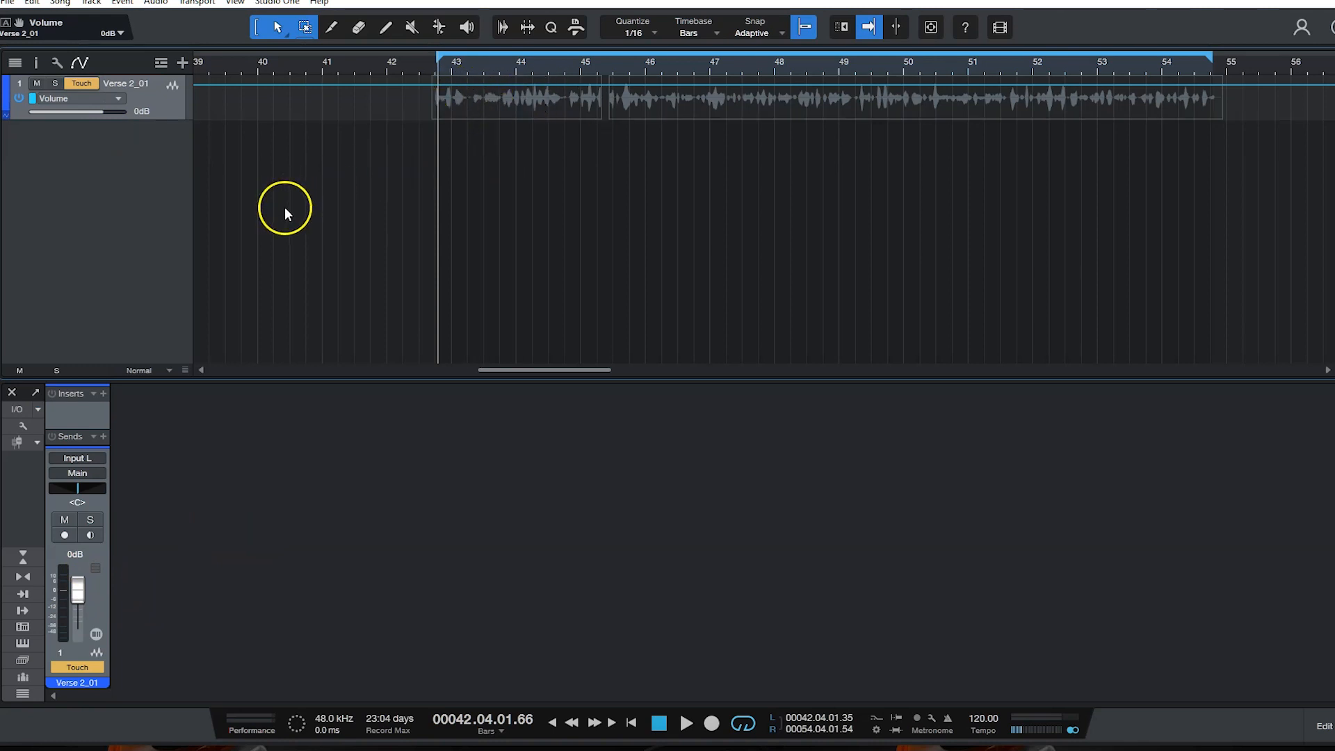
Step: Record volume automation on Verse 2_01 by riding the channel fader during playback from the loop start to about bar 50
{"action": "key", "text": "space"}
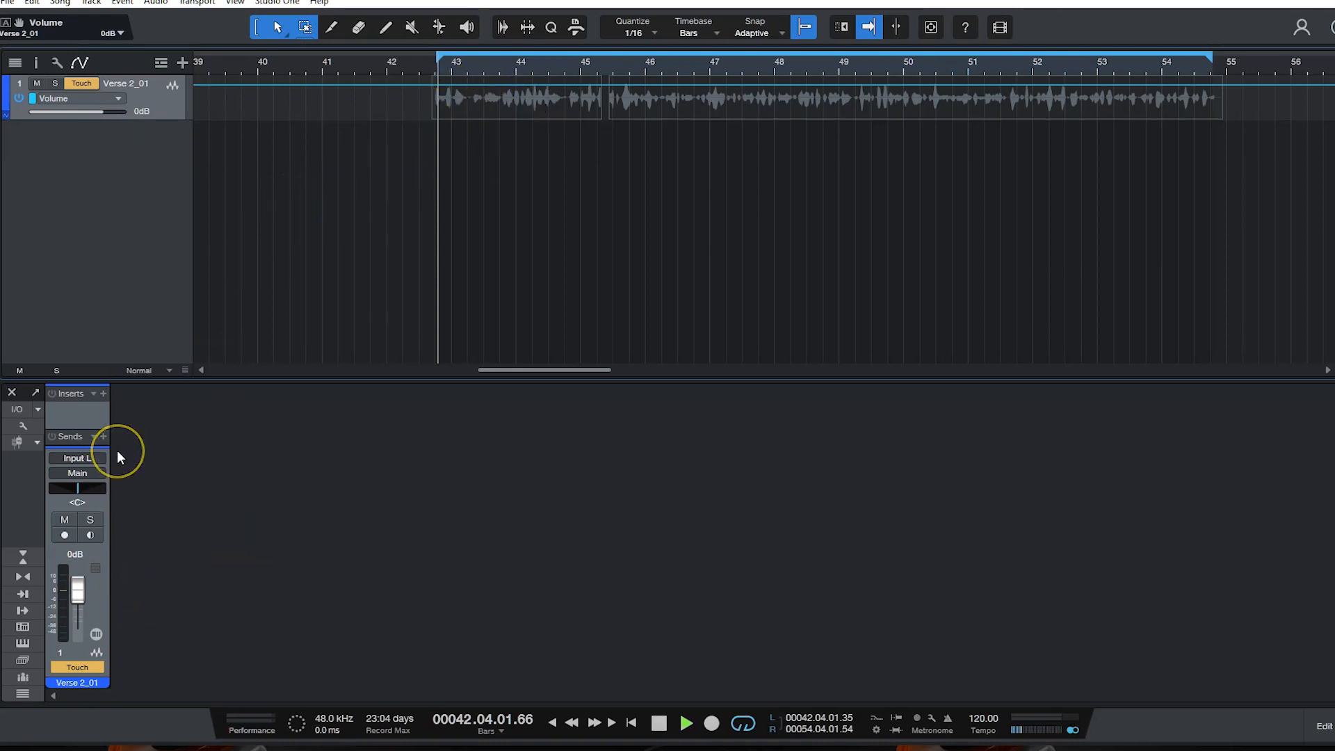
{"action": "mouse_move", "coordinate": [77, 594]}
{"action": "left_mouse_down"}
{"action": "mouse_move", "coordinate": [77, 622]}
{"action": "mouse_move", "coordinate": [79, 584]}
{"action": "mouse_move", "coordinate": [79, 608]}
{"action": "left_mouse_up"}
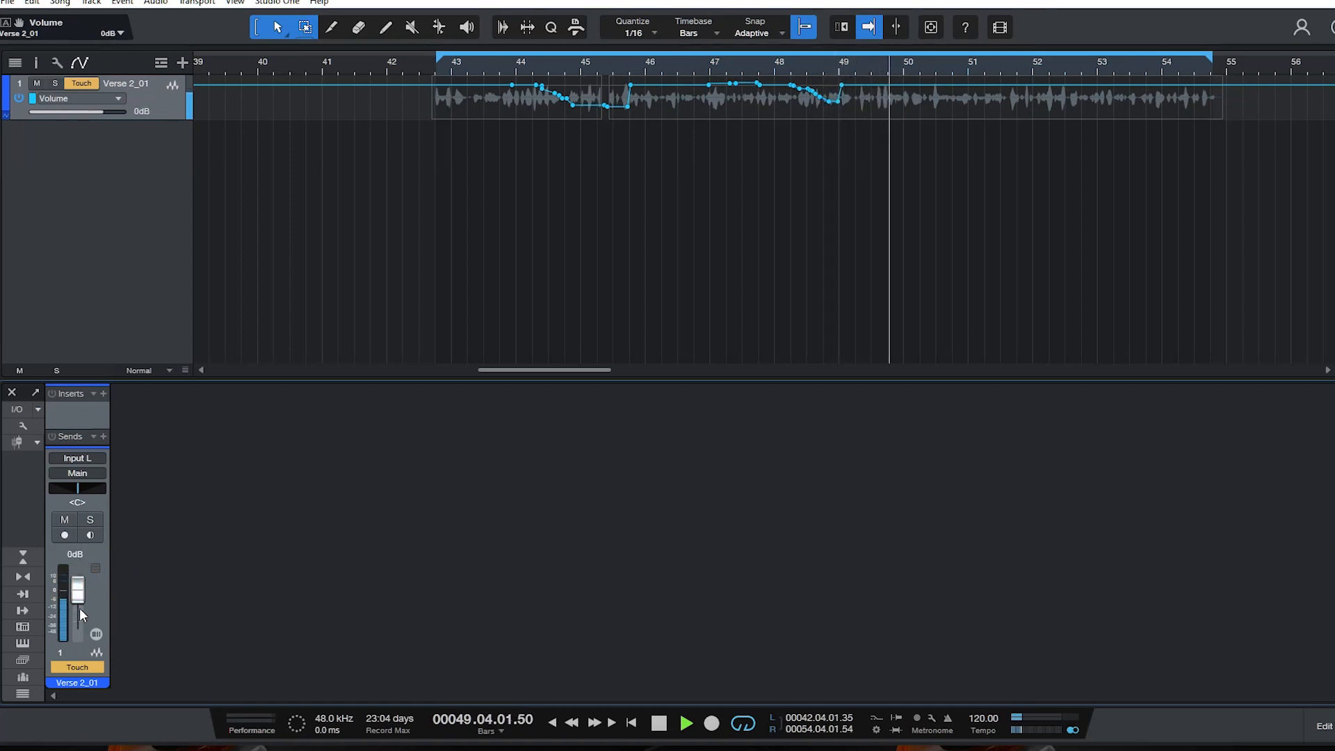
{"action": "key", "text": "space"}
Step: Record further fader moves on Verse 2_01 in Latch mode from bar 50 through the loop end, lowering to about -14.3 and -27.3 dB
{"action": "left_click", "coordinate": [86, 670]}
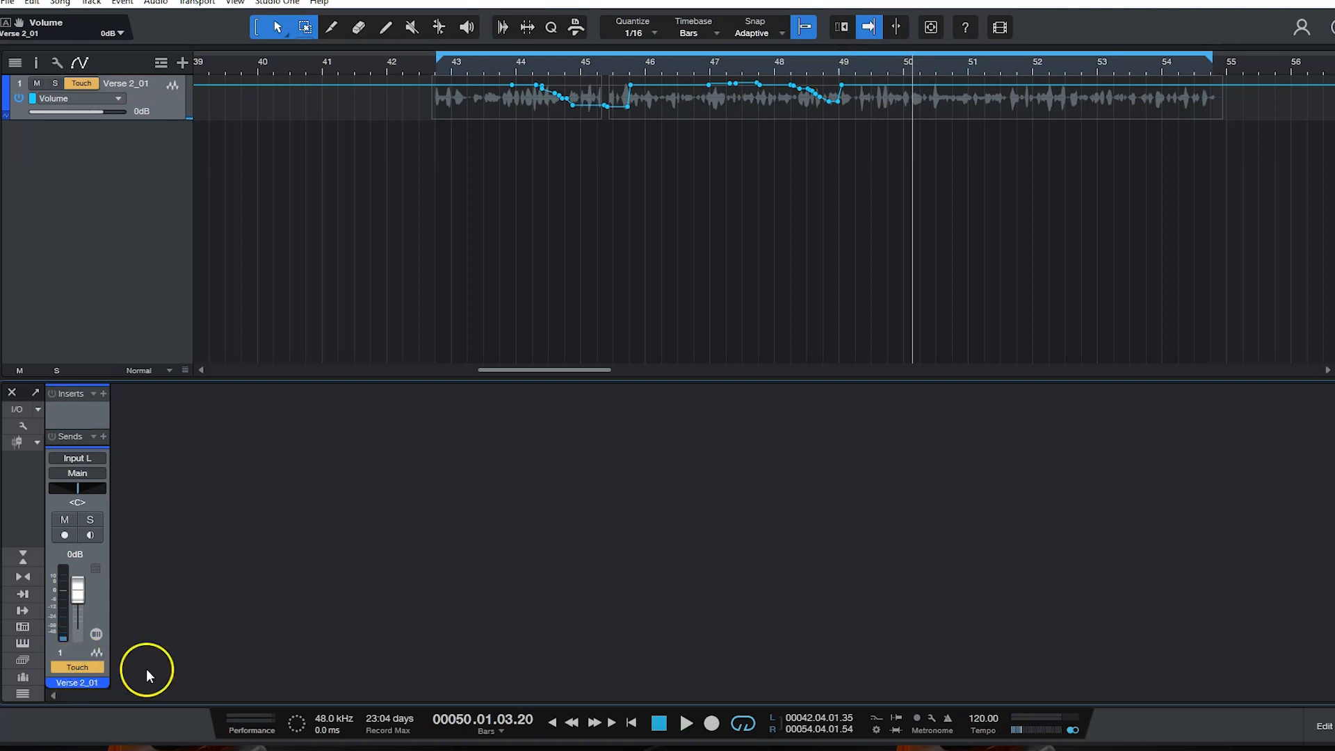
{"action": "left_click", "coordinate": [89, 664]}
{"action": "left_click", "coordinate": [96, 616]}
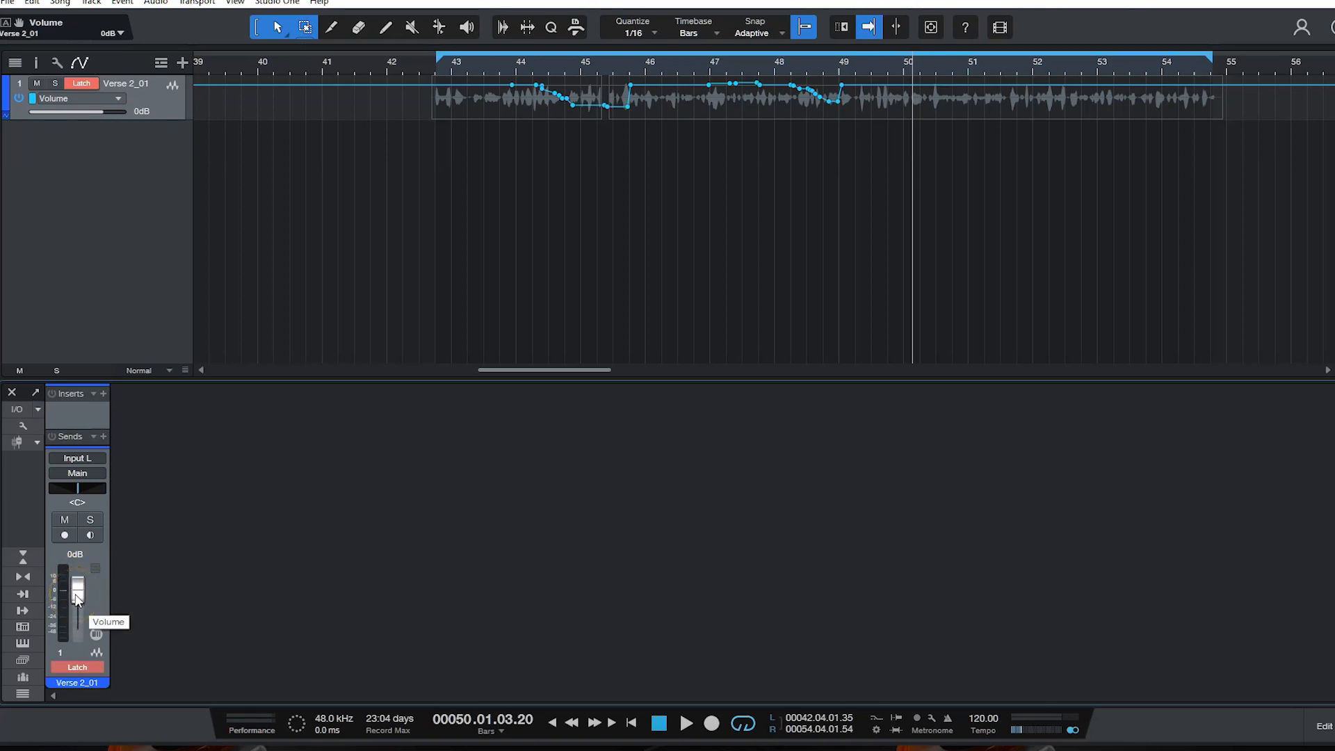
{"action": "key", "text": "space"}
{"action": "left_click_drag", "start_coordinate": [77, 599], "coordinate": [77, 612]}
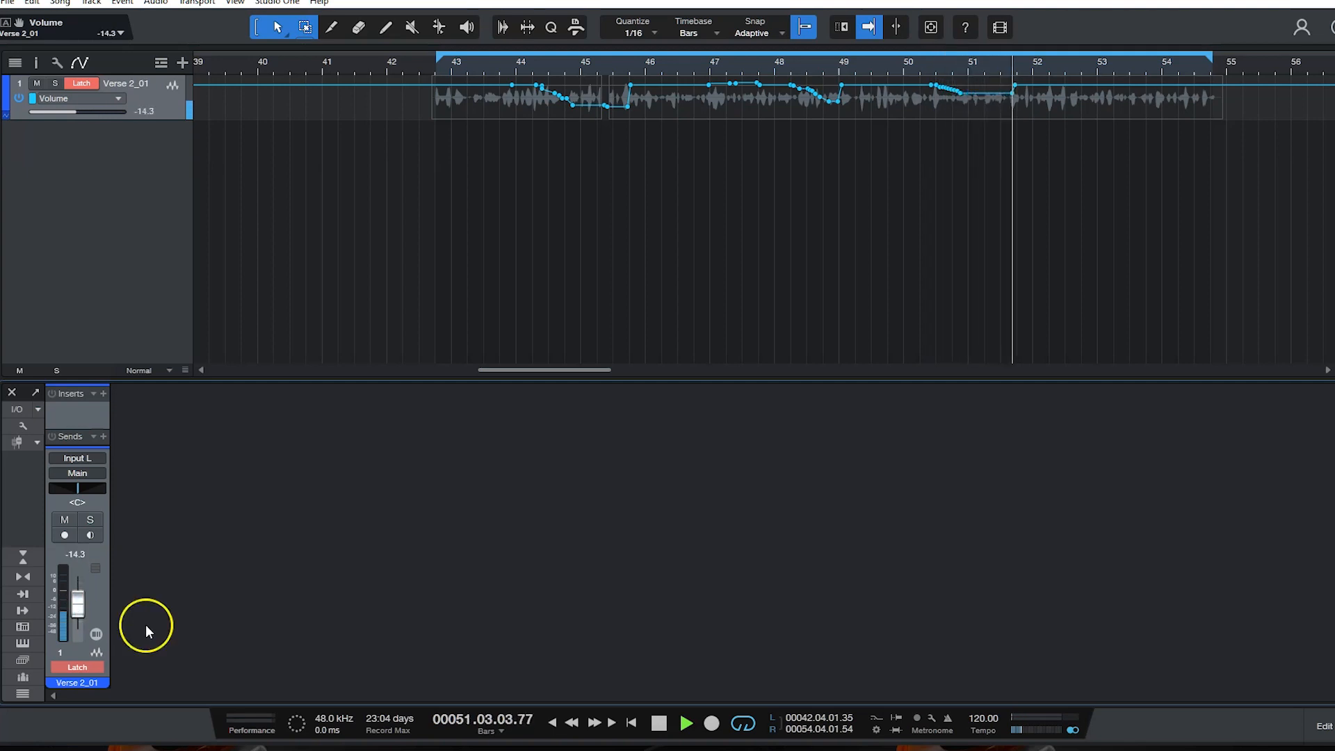
{"action": "mouse_move", "coordinate": [73, 608]}
{"action": "left_mouse_down"}
{"action": "mouse_move", "coordinate": [75, 586]}
{"action": "mouse_move", "coordinate": [80, 617]}
{"action": "left_mouse_up"}
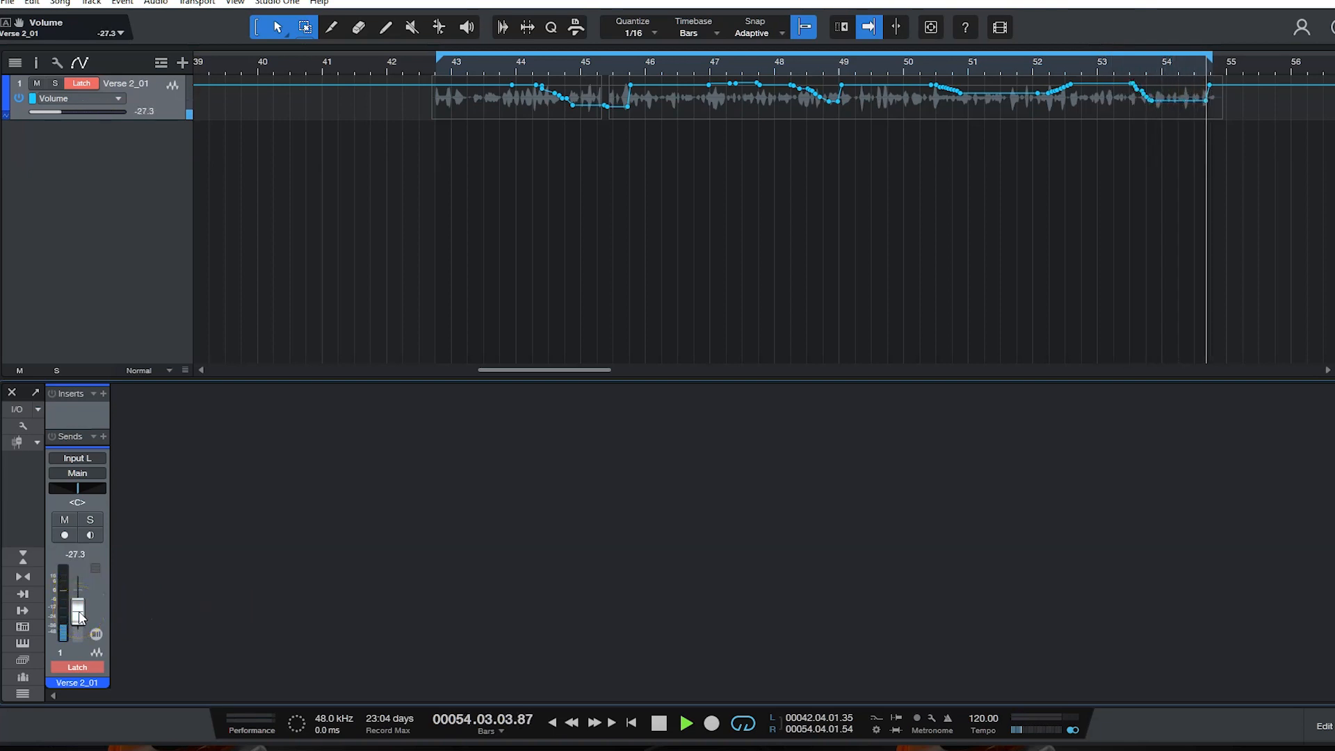
{"action": "key", "text": "space"}
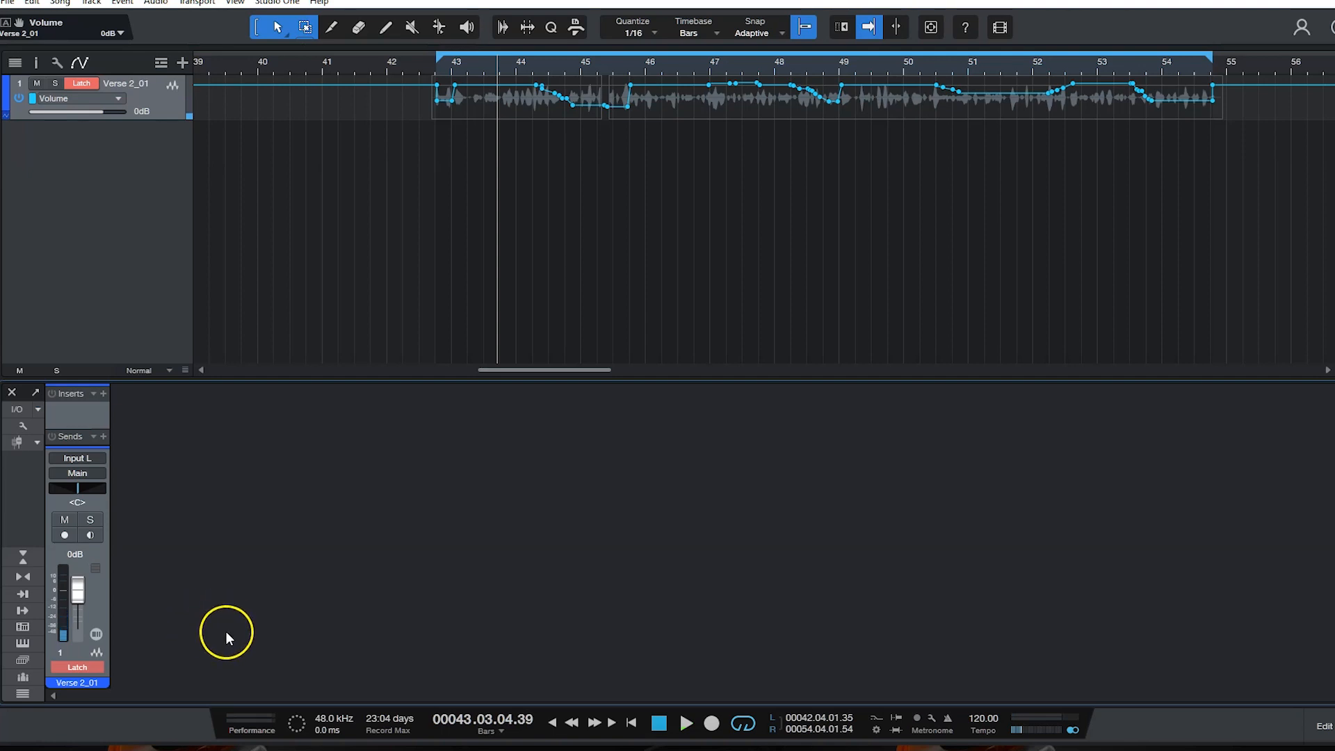
Step: Set the Verse 2_01 channel's automation mode to Read and play back the recorded volume moves
{"action": "left_click", "coordinate": [86, 667]}
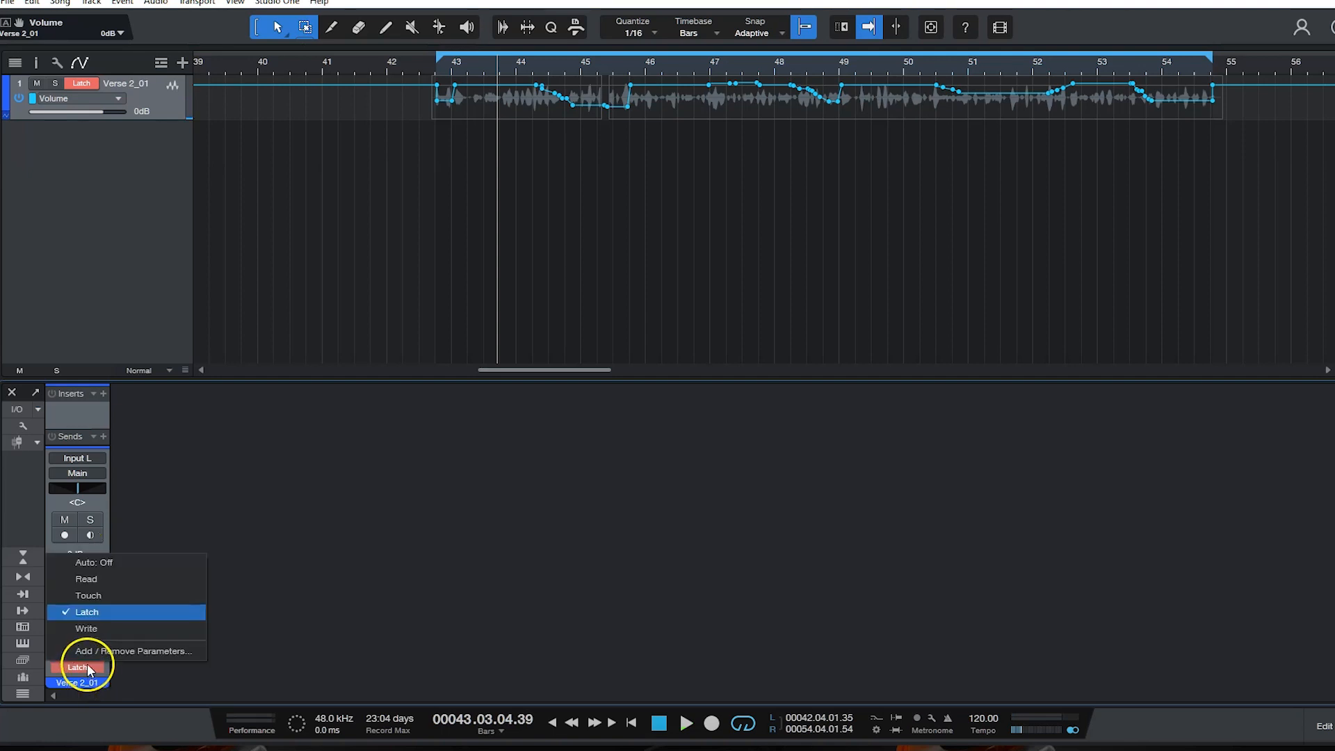
{"action": "left_click", "coordinate": [86, 579]}
{"action": "key", "text": "KP_Subtract"}
{"action": "key", "text": "space"}
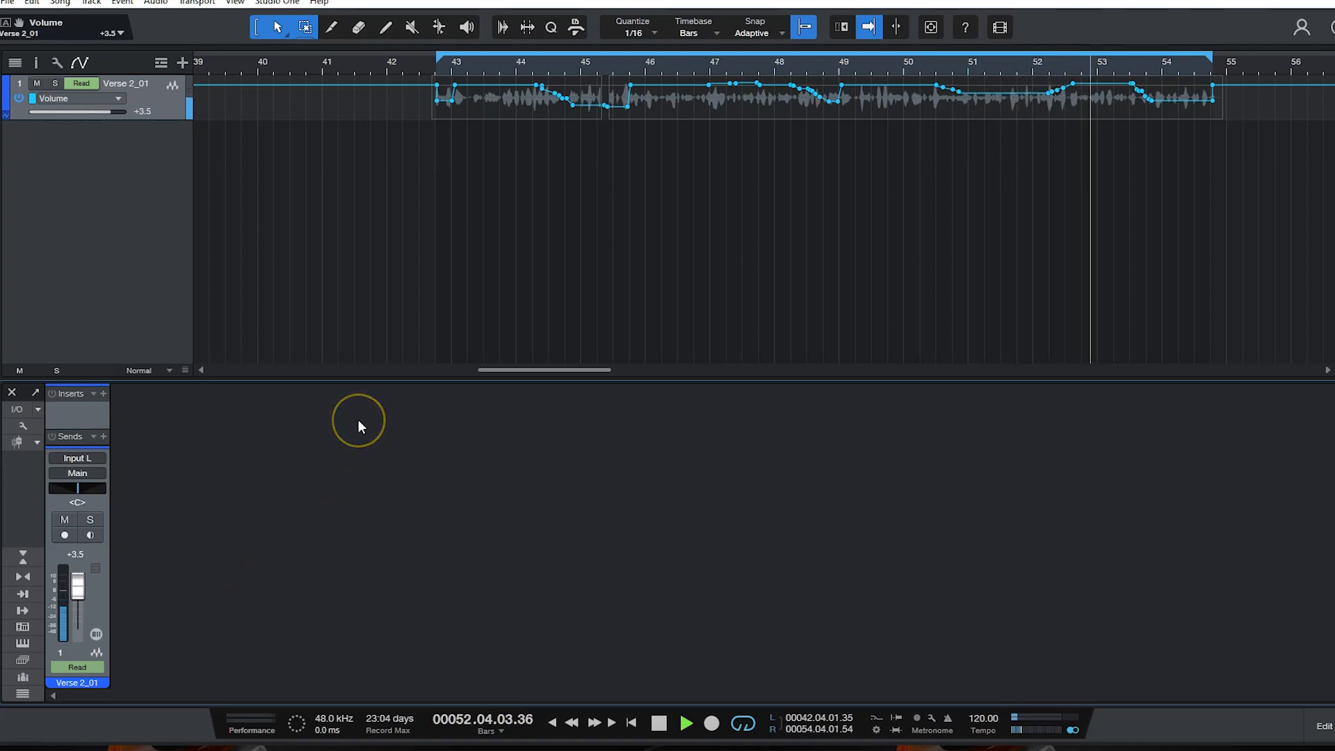
{"action": "key", "text": "space"}
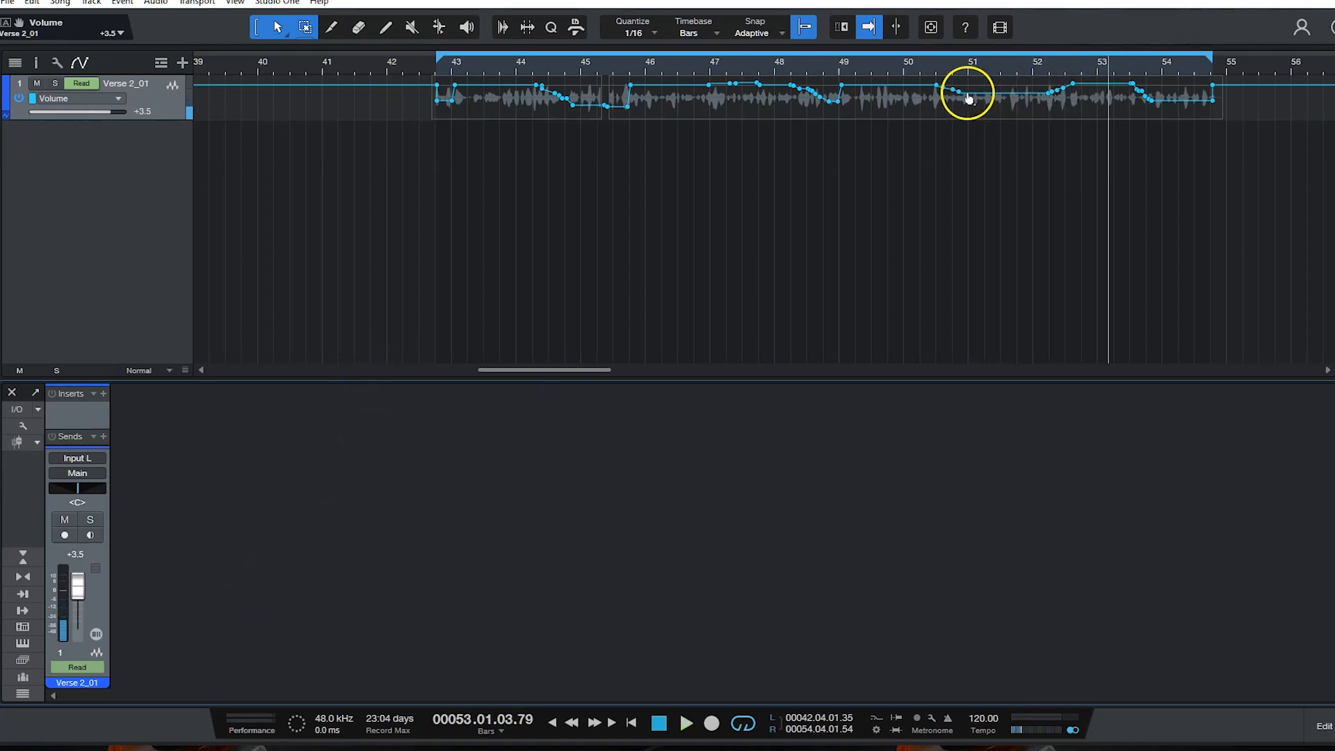
Step: Lower the volume envelope at bars 51 and 52, auditioning between edits, and return the playhead to the loop start
{"action": "mouse_move", "coordinate": [961, 97]}
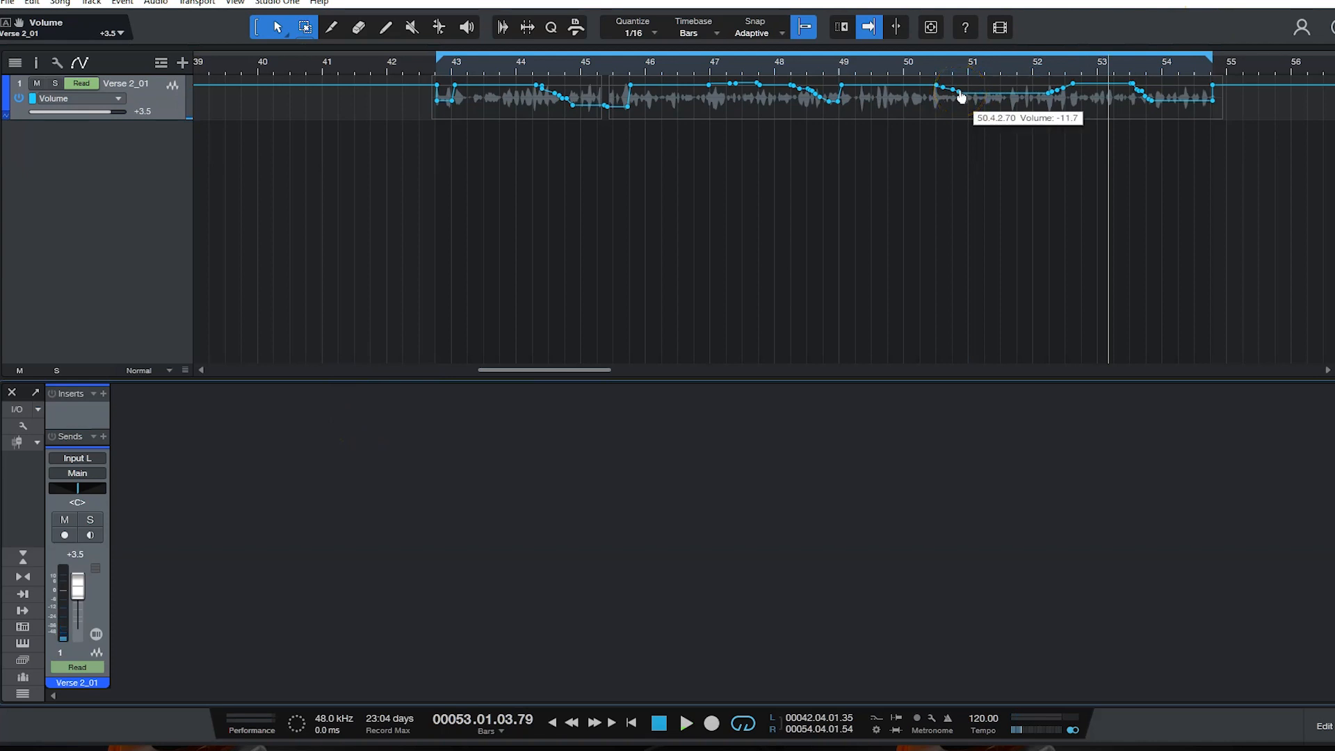
{"action": "left_click_drag", "start_coordinate": [961, 98], "coordinate": [971, 108]}
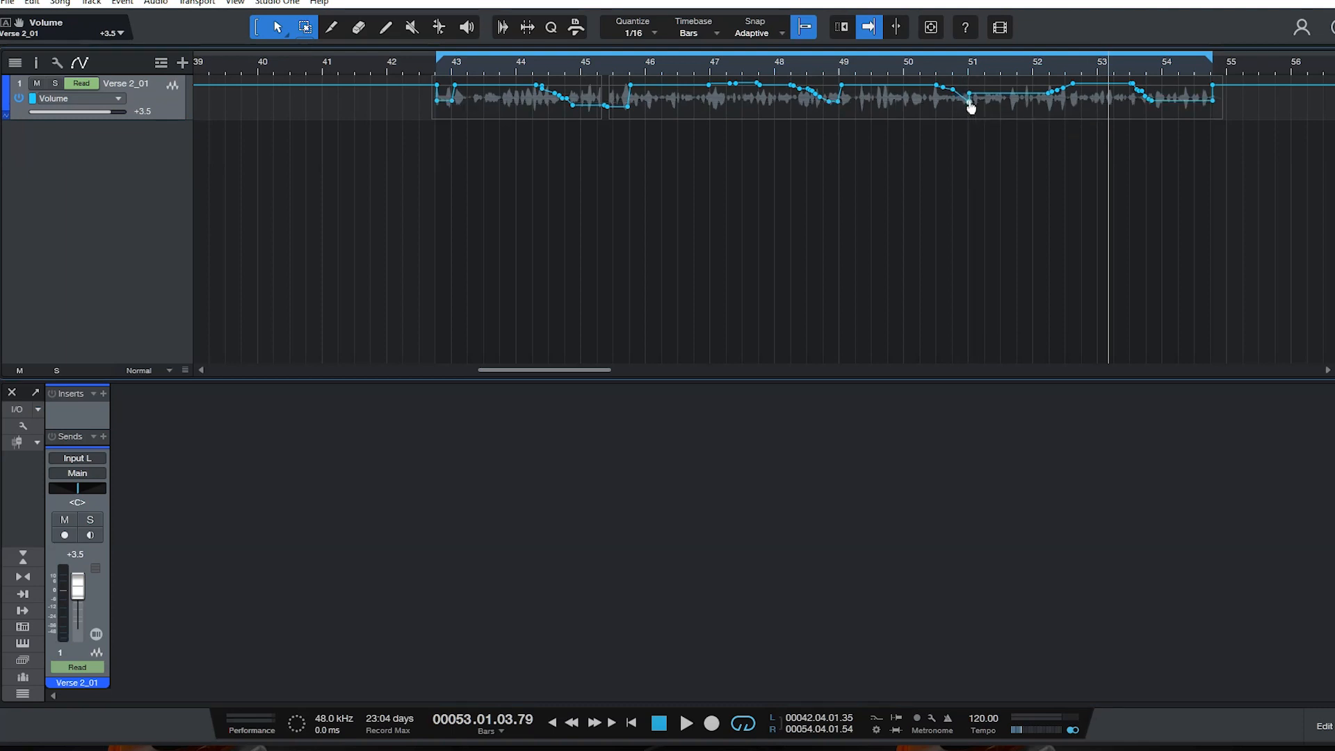
{"action": "left_click", "coordinate": [937, 63]}
{"action": "key", "text": "space"}
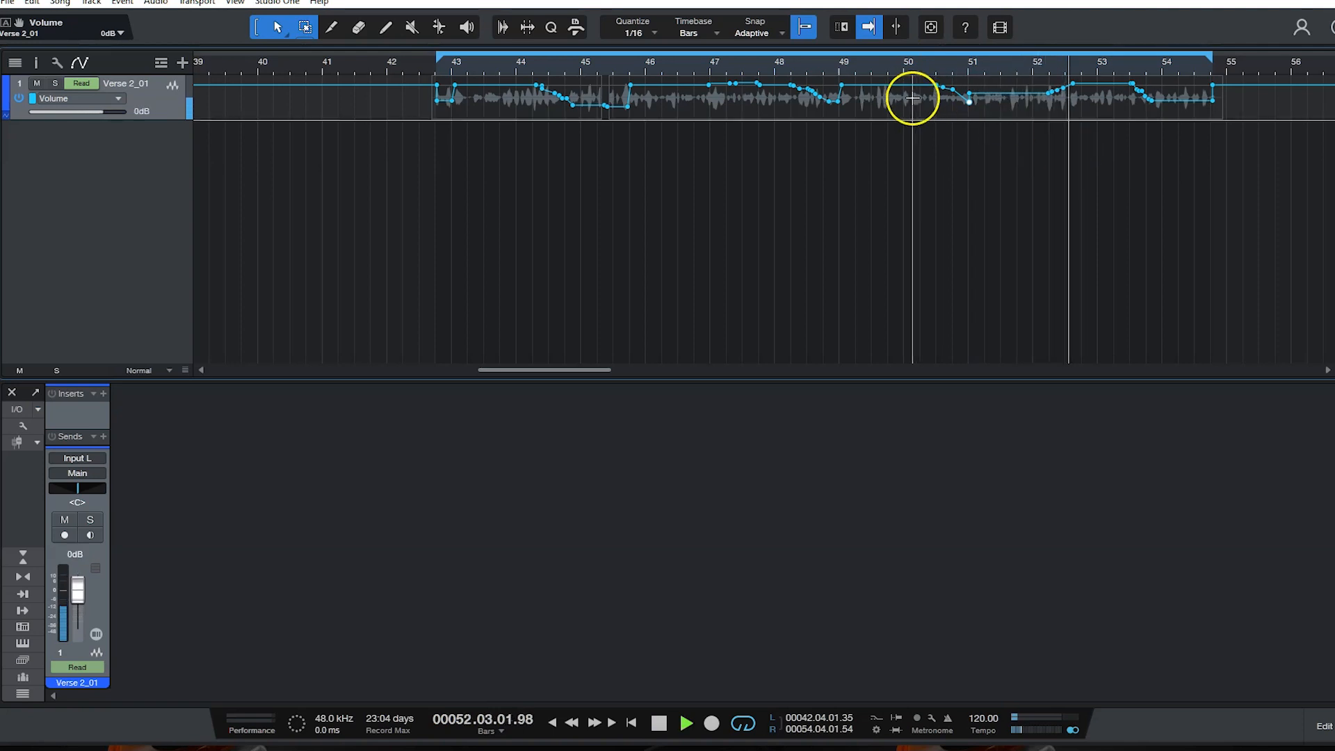
{"action": "key", "text": "space"}
{"action": "left_click", "coordinate": [1038, 103]}
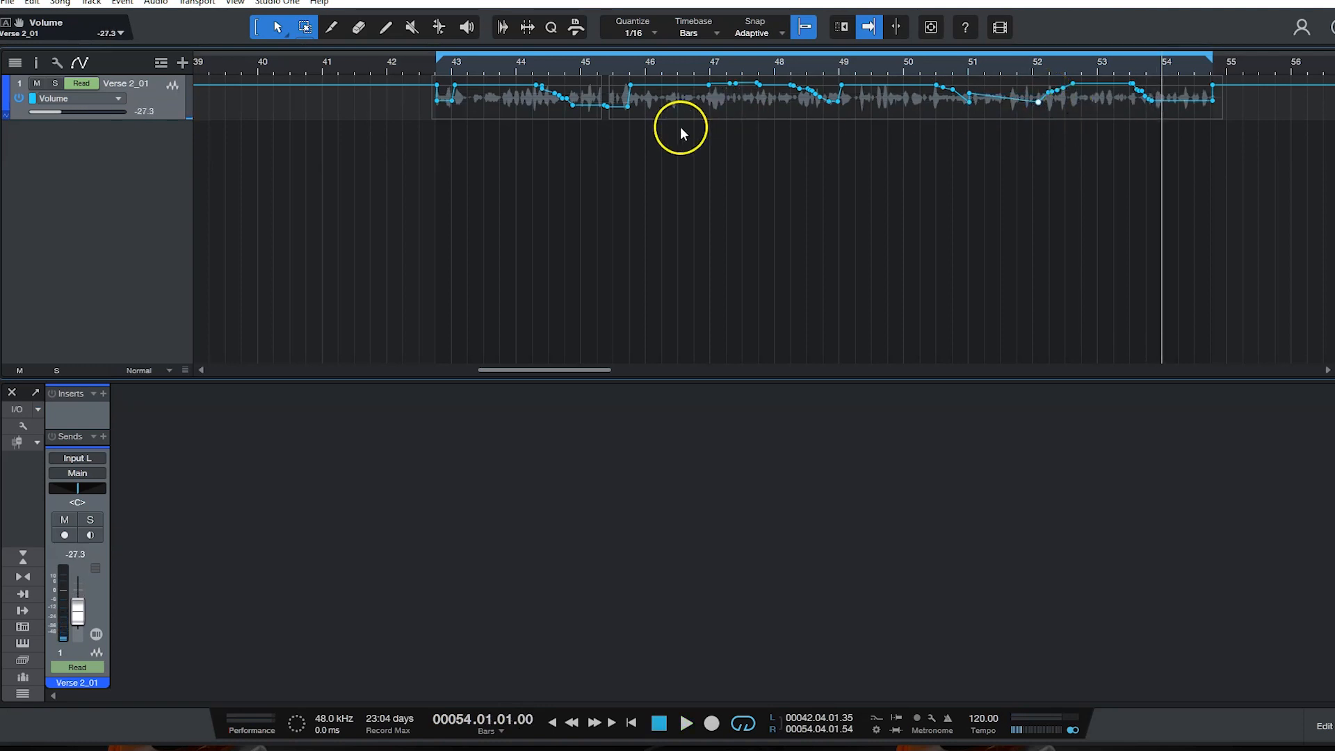
{"action": "left_click", "coordinate": [437, 65]}
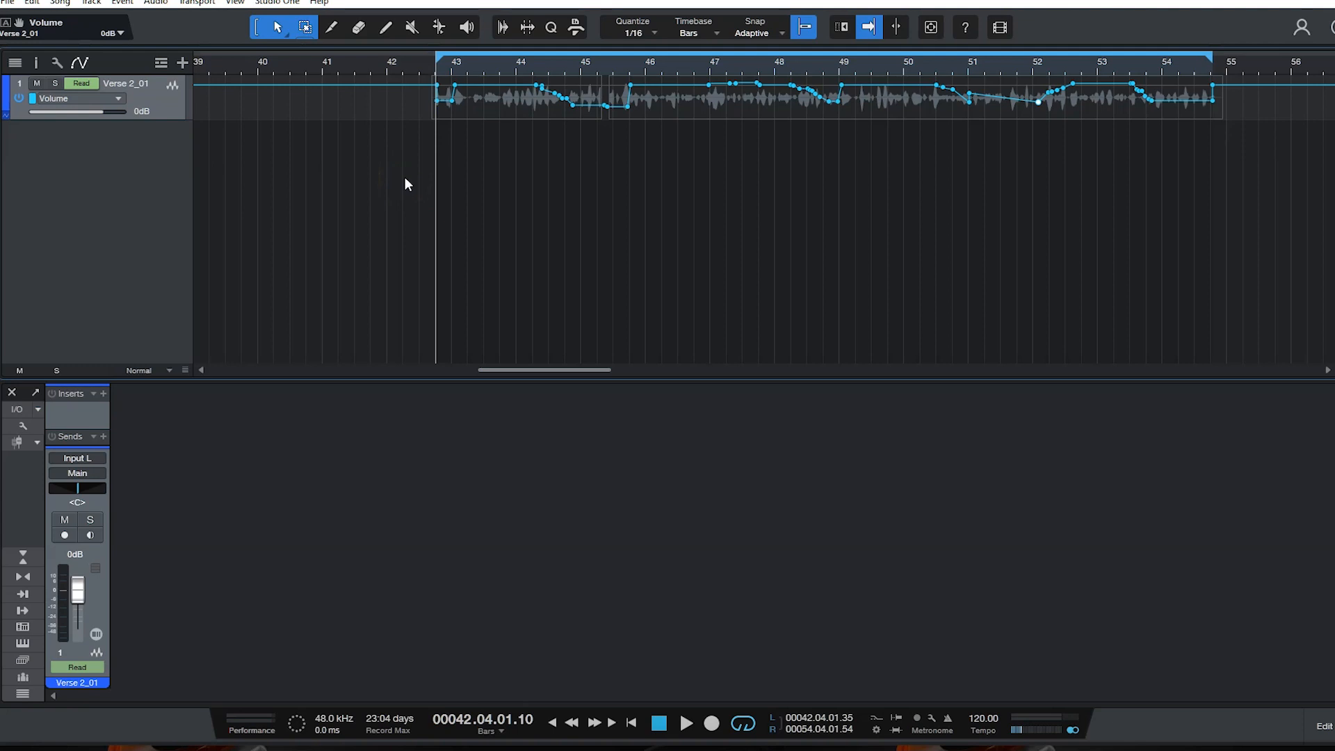
Step: Switch the Verse 2_01 channel's automation off and back to Read
{"action": "left_click", "coordinate": [77, 666]}
{"action": "left_click", "coordinate": [94, 556]}
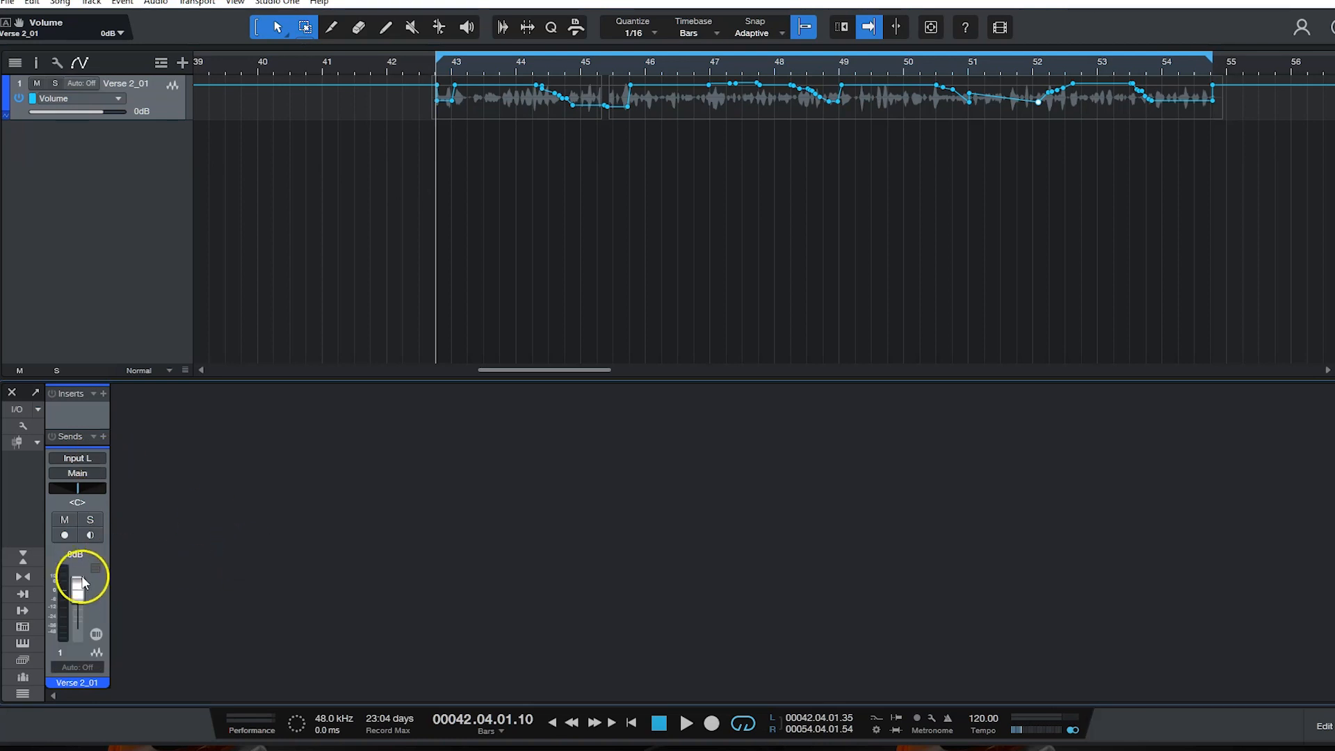
{"action": "left_click", "coordinate": [77, 666]}
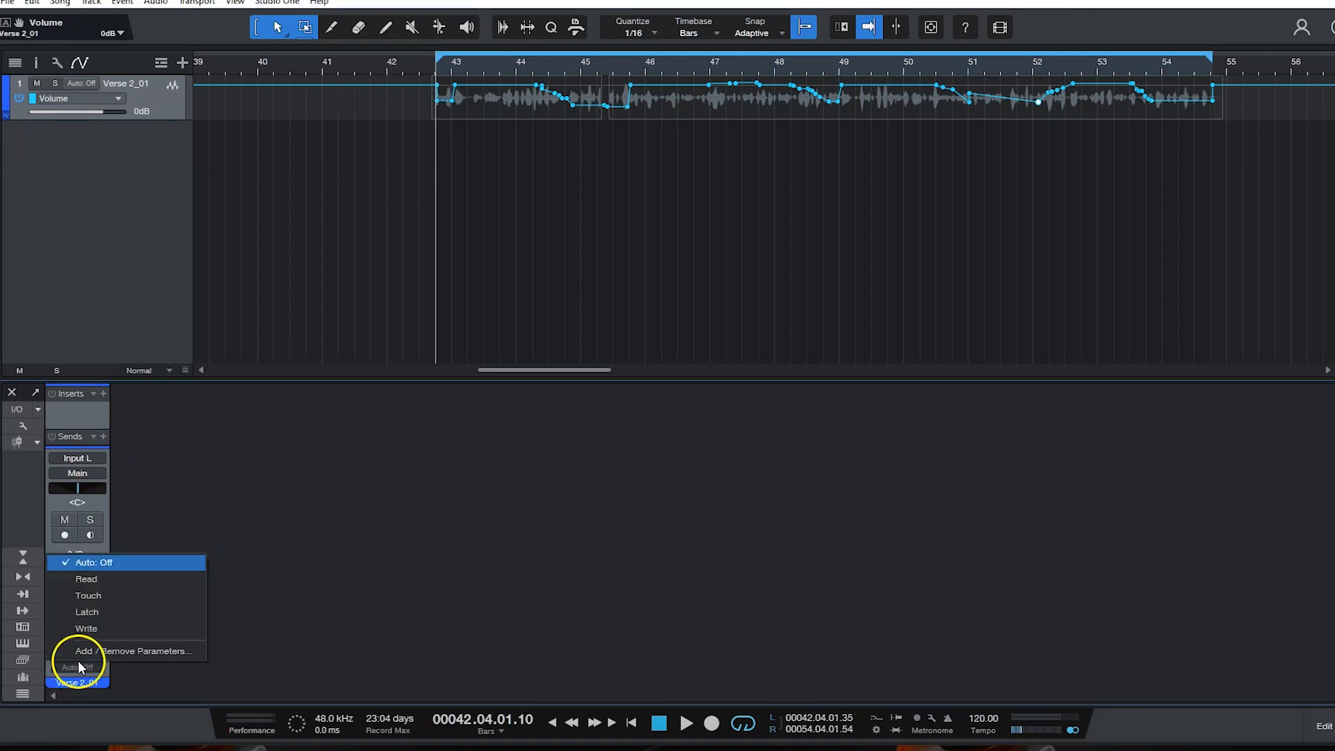
{"action": "left_click", "coordinate": [101, 576]}
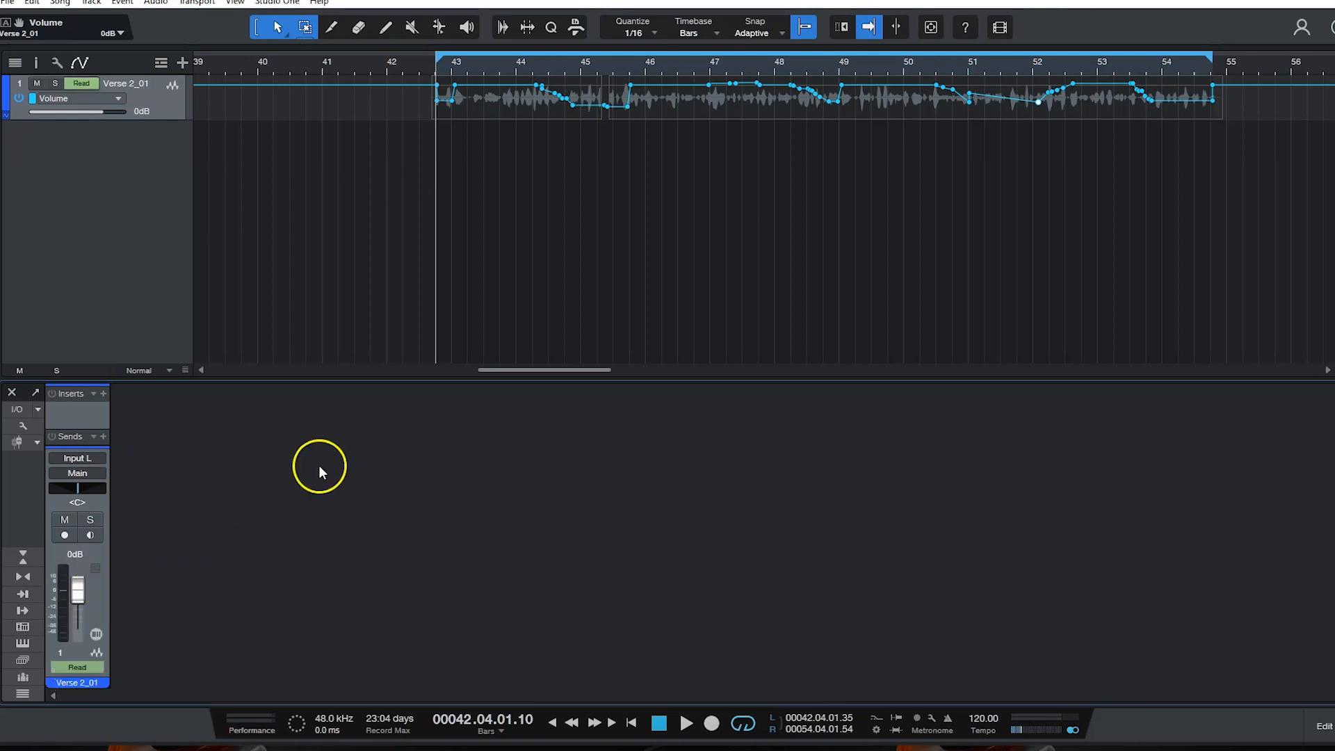
Step: Insert the PreSonus Analog Delay on the Verse 2_01 channel and view the plug-in's automation mode choices
{"action": "left_click", "coordinate": [100, 393]}
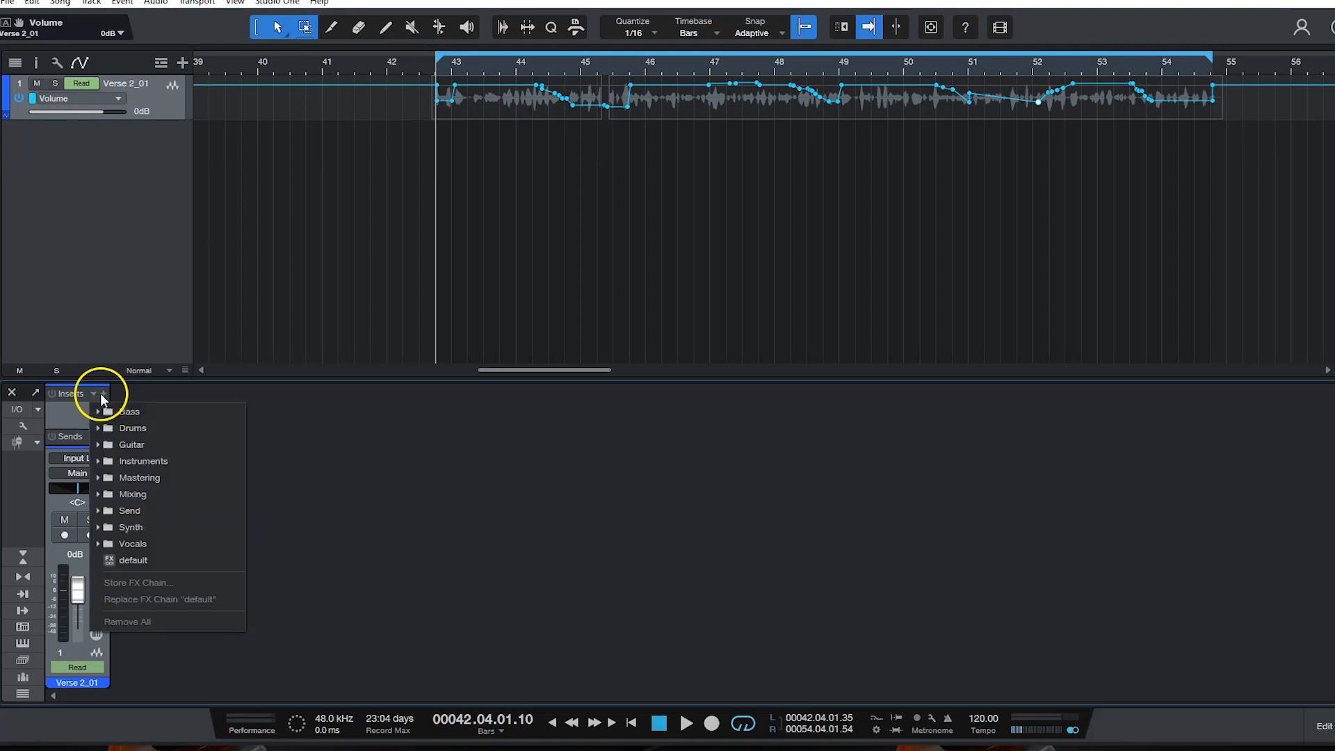
{"action": "left_click", "coordinate": [99, 393]}
{"action": "left_click", "coordinate": [101, 394]}
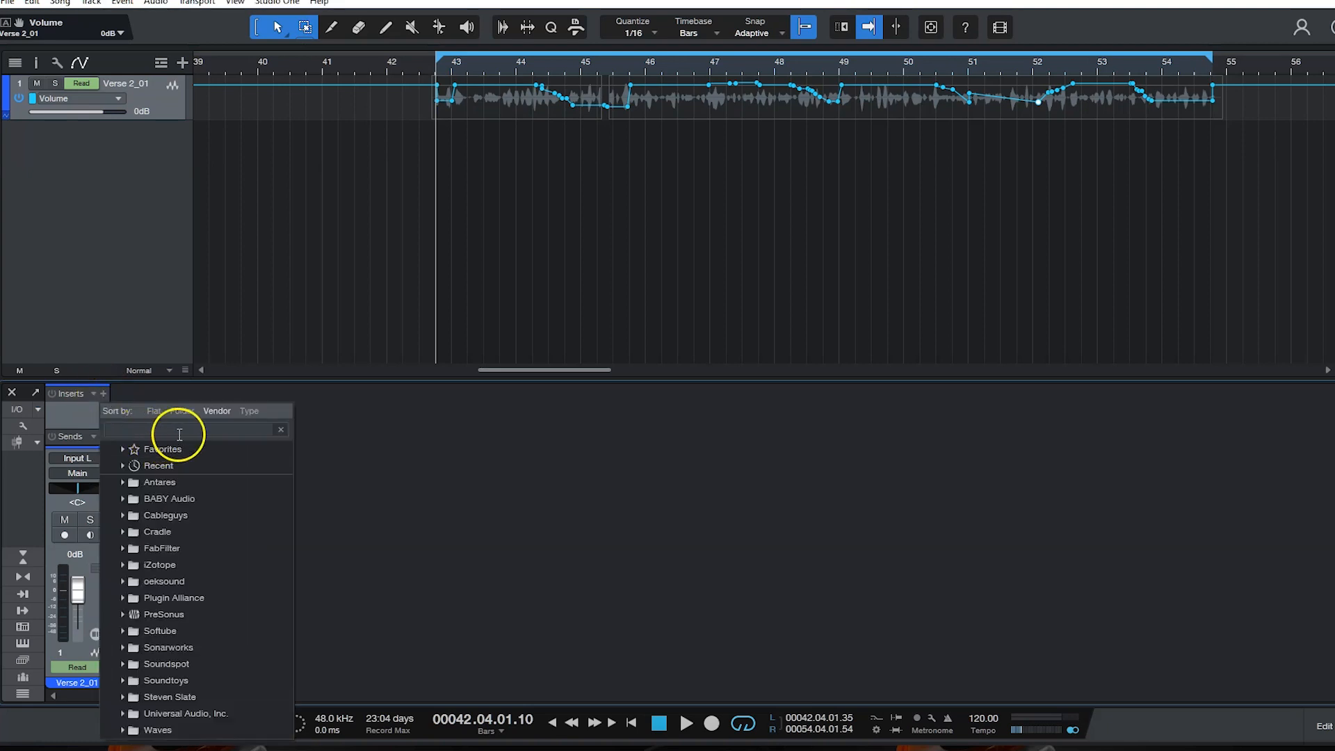
{"action": "left_click", "coordinate": [122, 614]}
{"action": "left_click", "coordinate": [146, 580]}
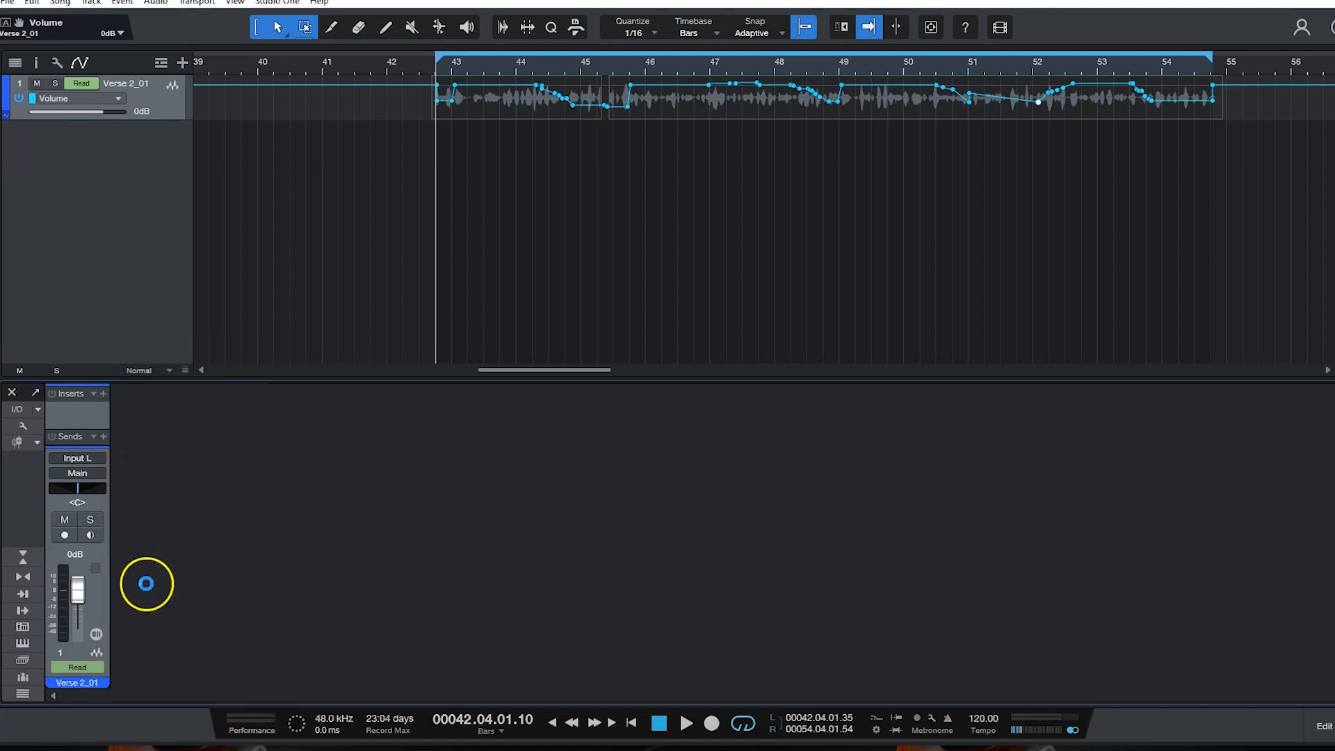
{"action": "left_click_drag", "start_coordinate": [620, 164], "coordinate": [512, 247]}
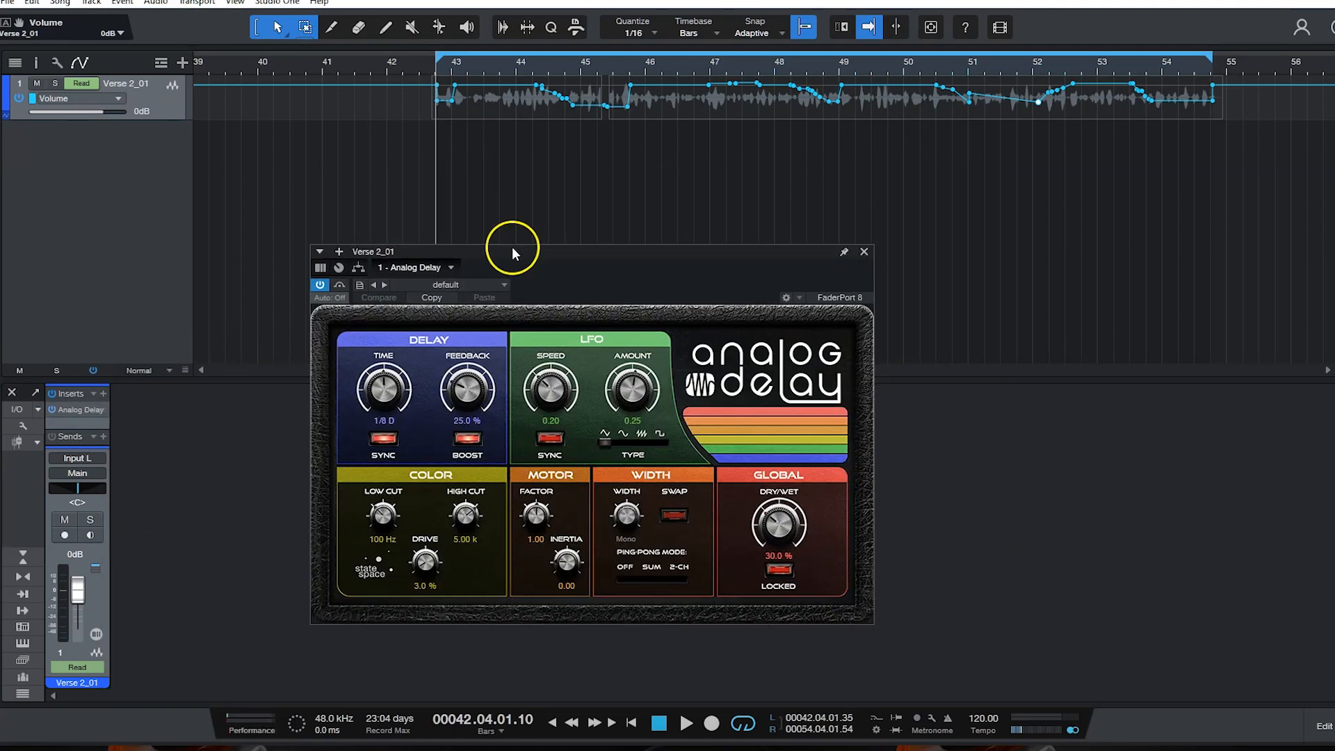
{"action": "left_click", "coordinate": [326, 299]}
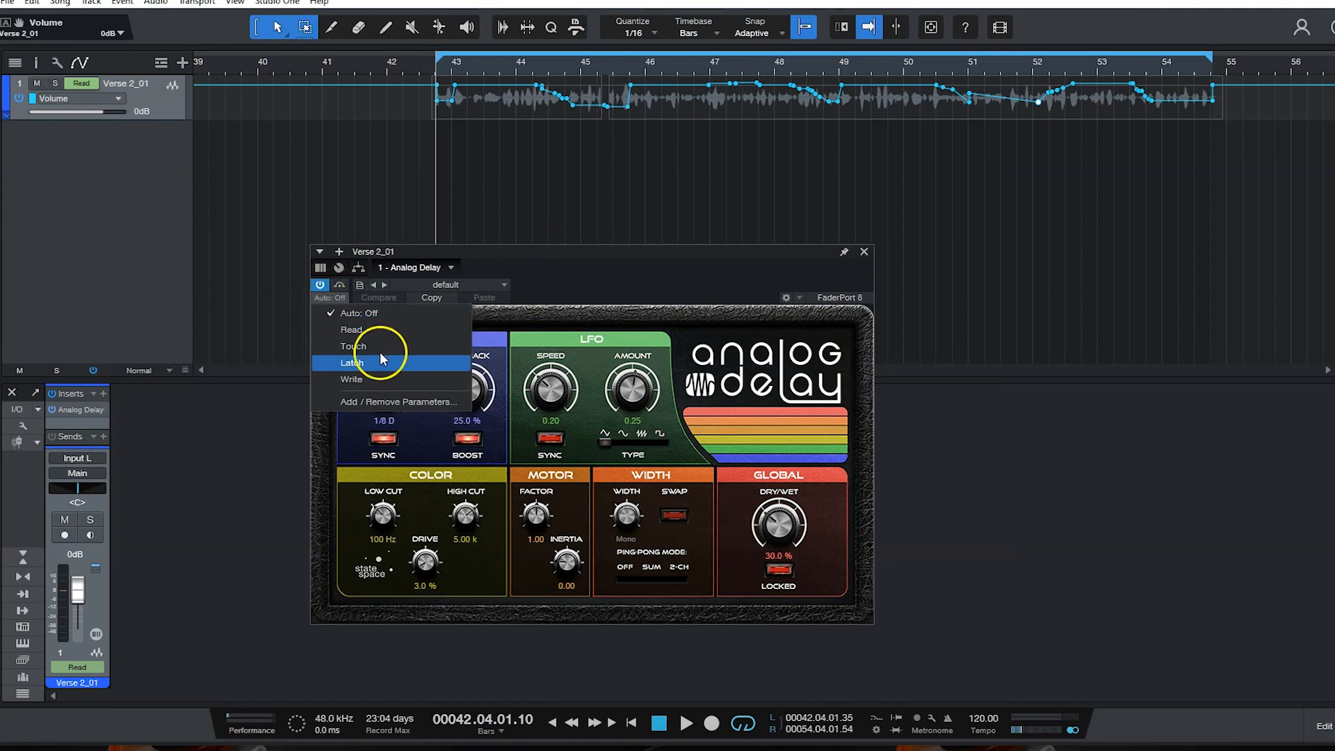
{"action": "left_click", "coordinate": [525, 256]}
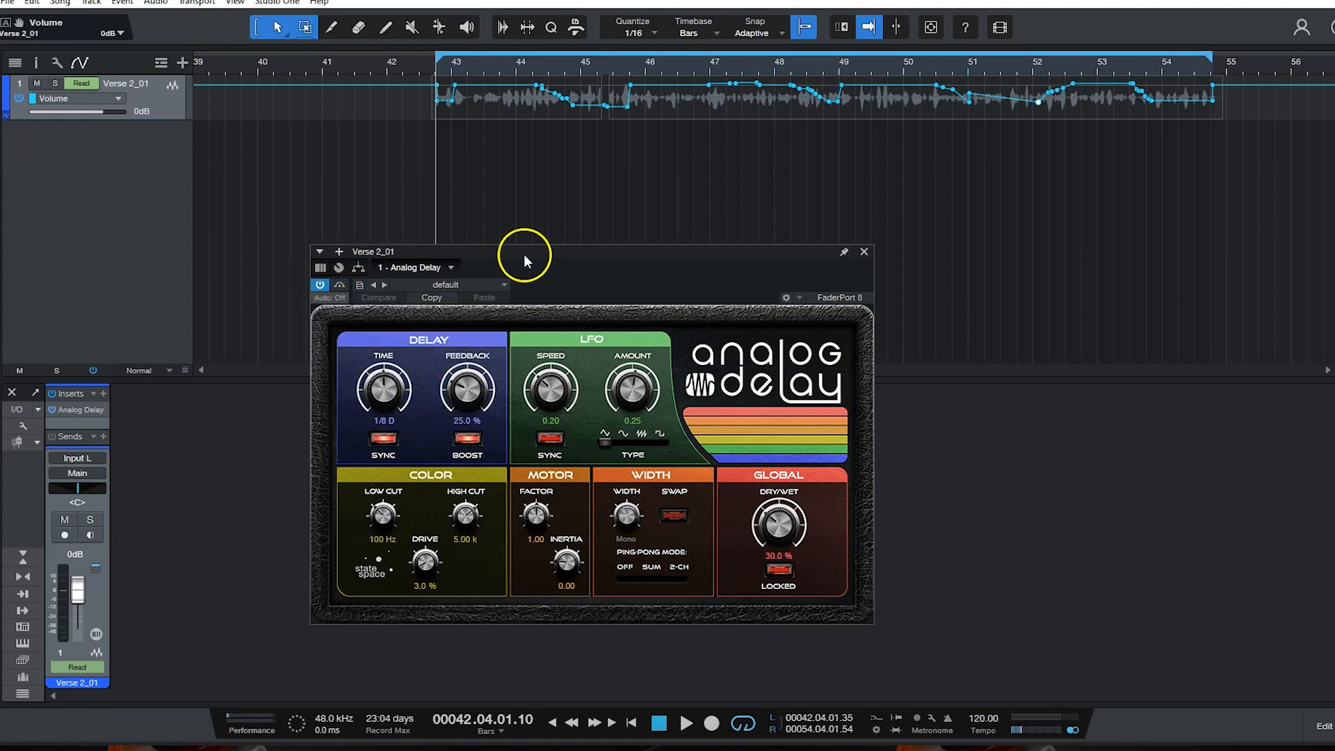
Step: Turn the Verse 2_01 channel's automation off and bypass the Analog Delay after a short playback
{"action": "left_click", "coordinate": [97, 668]}
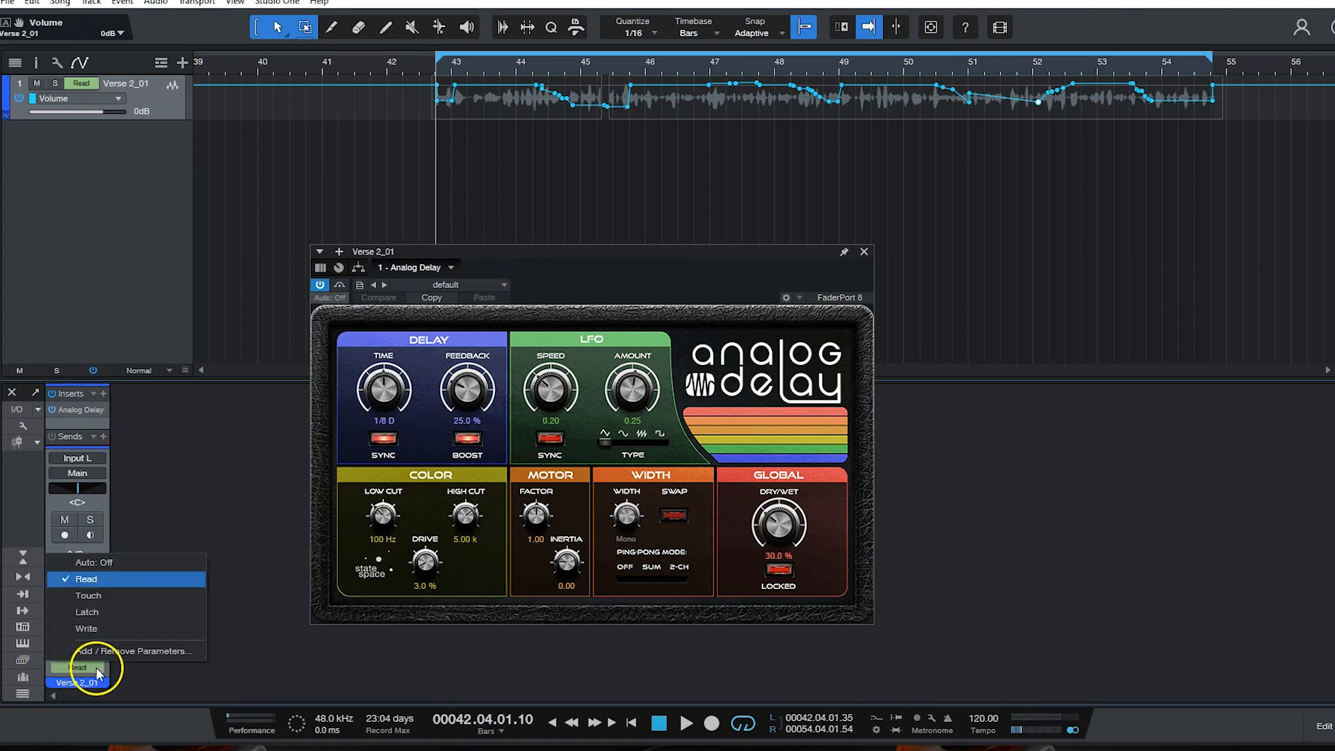
{"action": "left_click", "coordinate": [120, 557]}
{"action": "key", "text": "space"}
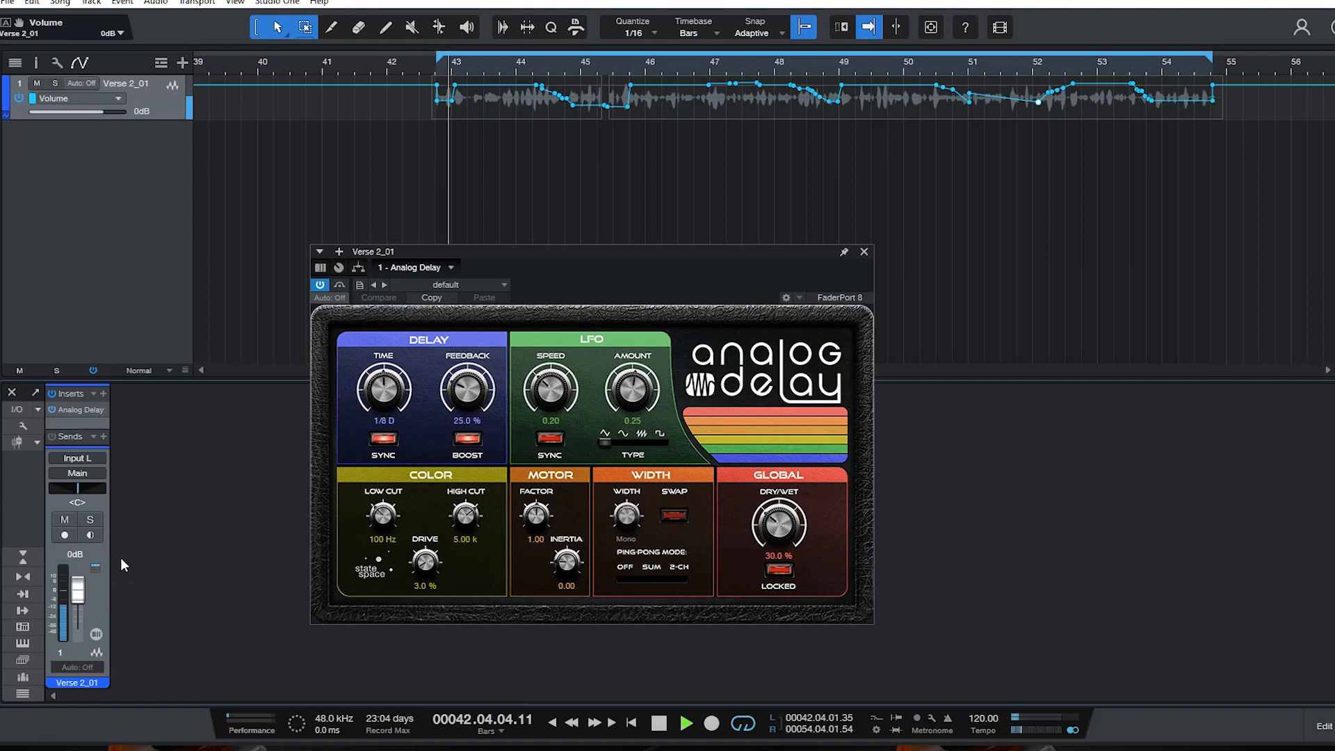
{"action": "left_click", "coordinate": [203, 414]}
{"action": "key", "text": "space"}
{"action": "left_click", "coordinate": [338, 285]}
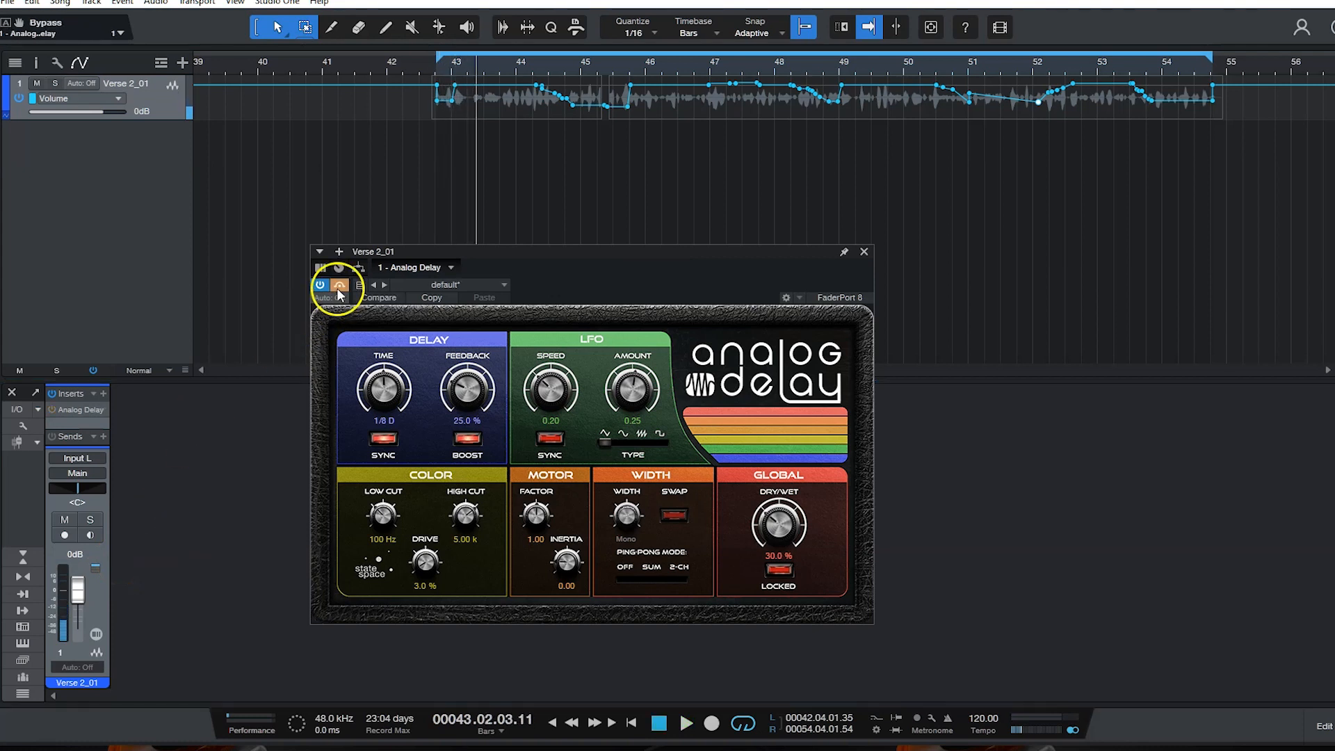
Step: Set the Verse 2_01 channel's automation to Read and audition the volume moves from the loop start
{"action": "left_click", "coordinate": [77, 665]}
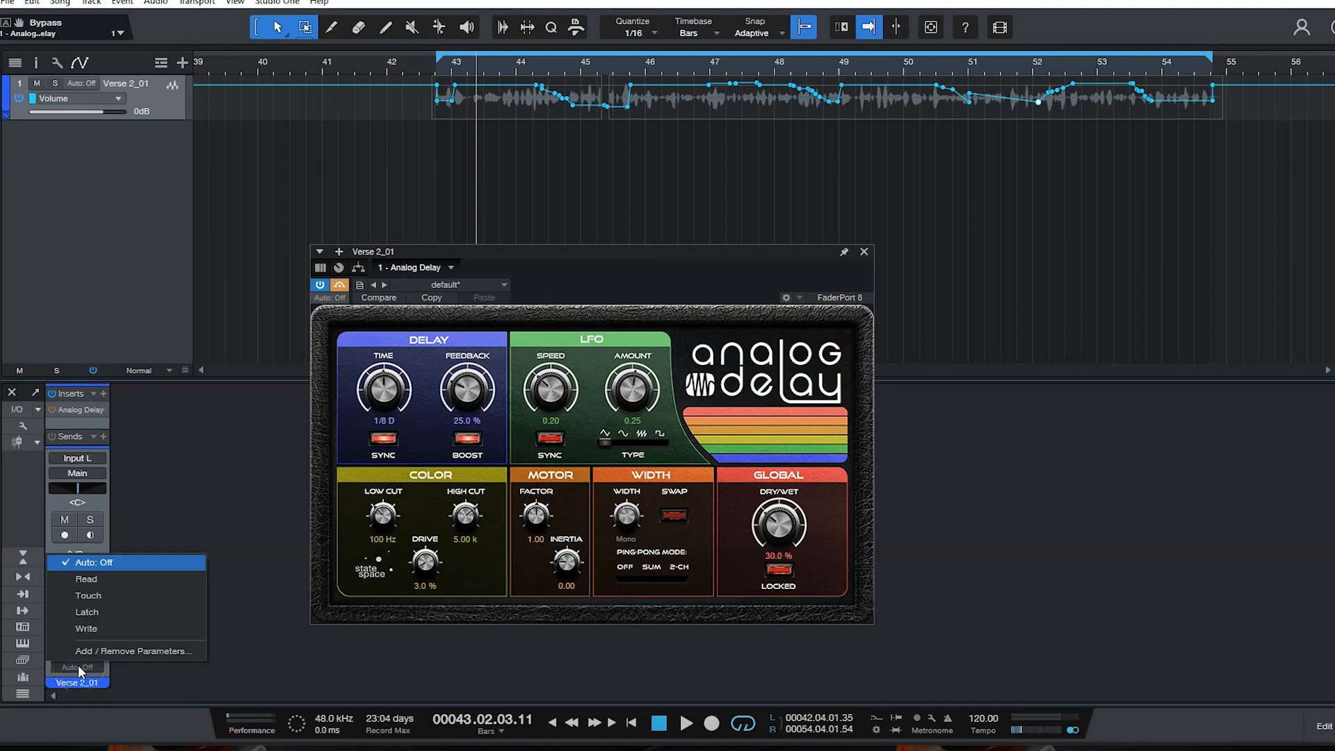
{"action": "left_click", "coordinate": [106, 579]}
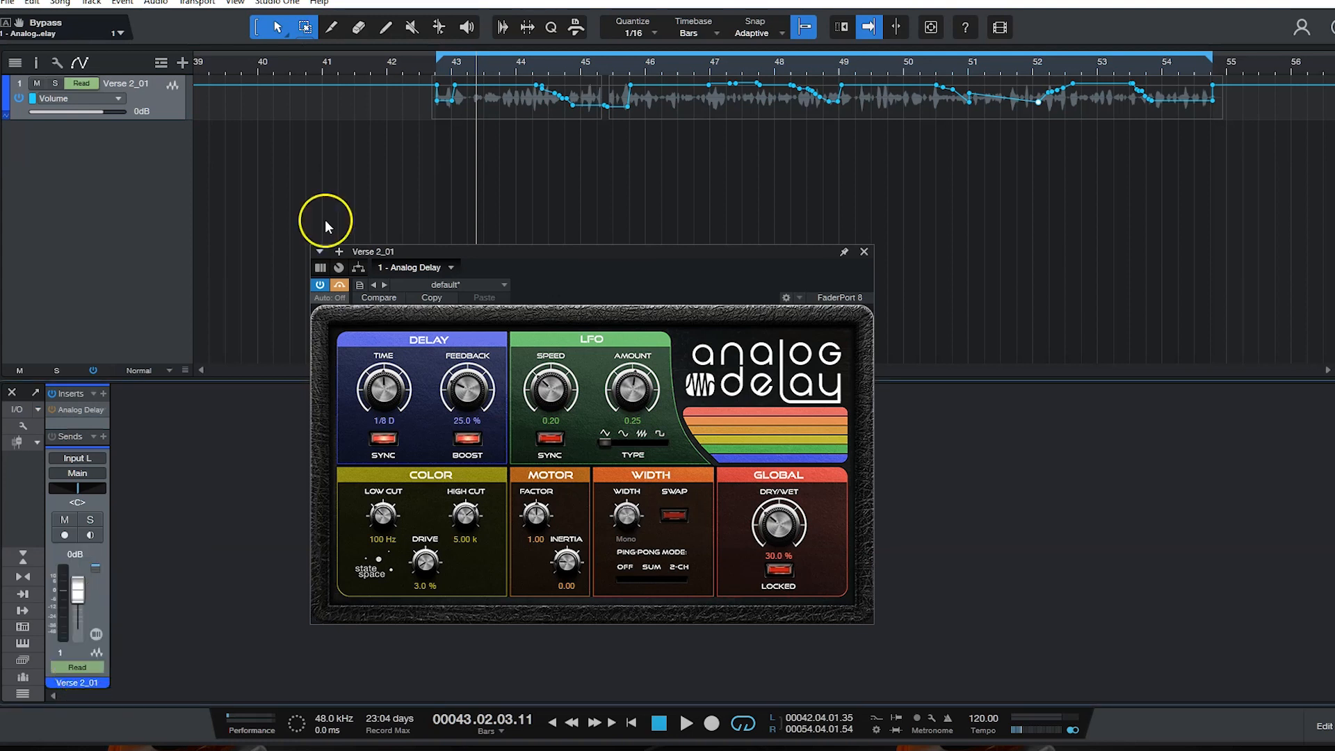
{"action": "left_click", "coordinate": [432, 61]}
{"action": "key", "text": "space"}
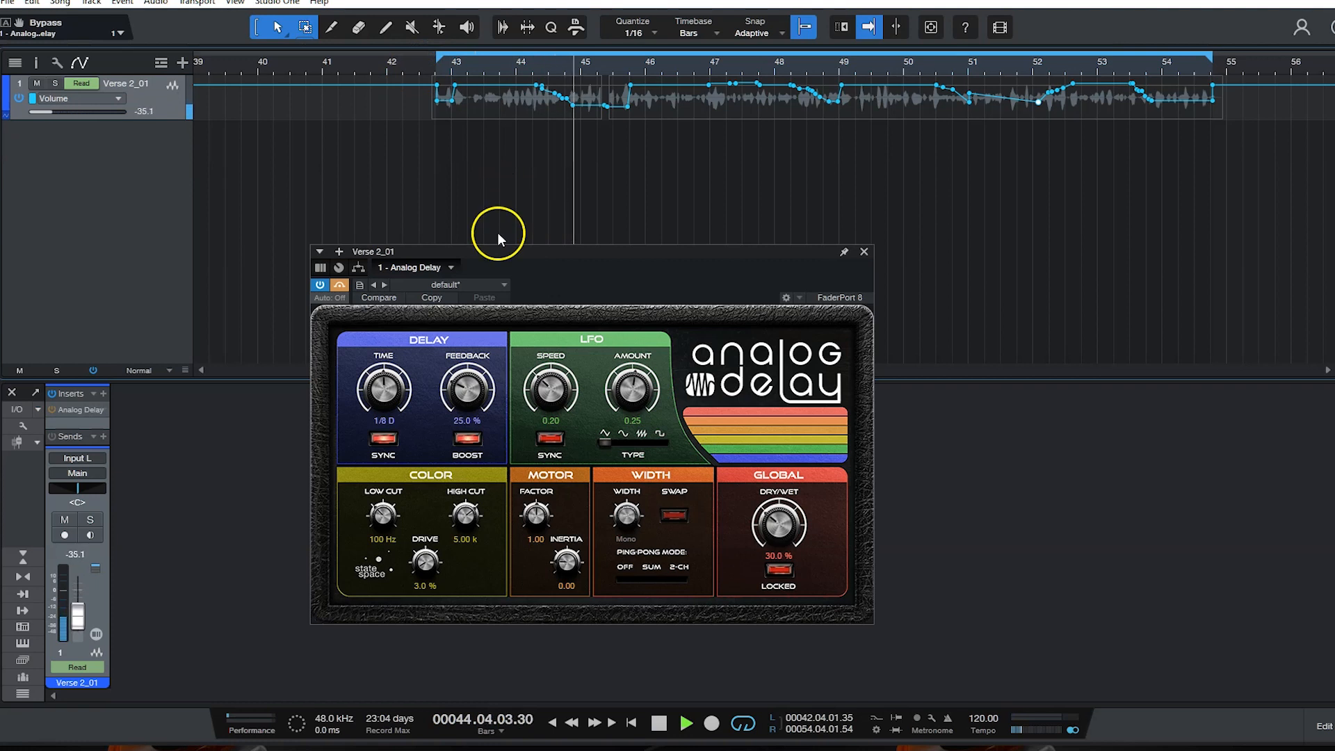
{"action": "key", "text": "space"}
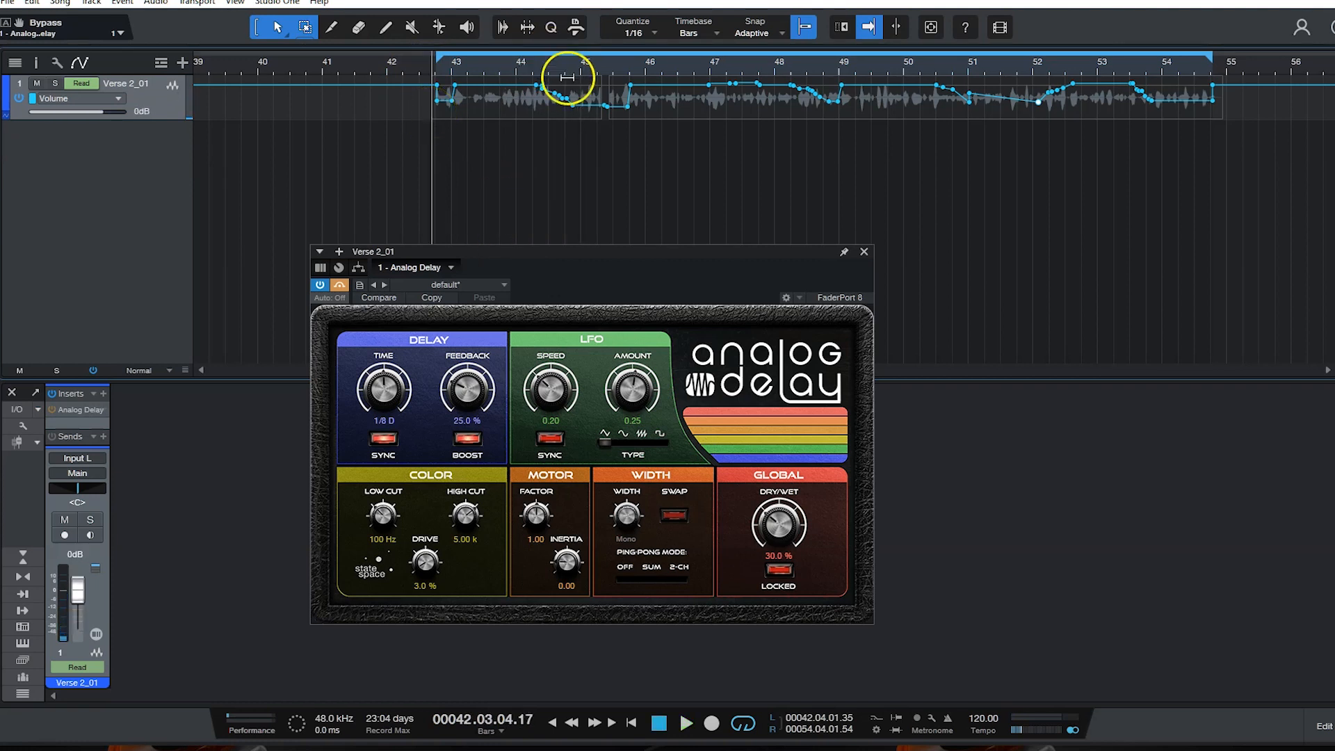
Step: Reposition the Analog Delay window, audition the track once more, and turn the Verse 2_01 channel's automation off
{"action": "left_click_drag", "start_coordinate": [581, 257], "coordinate": [658, 278]}
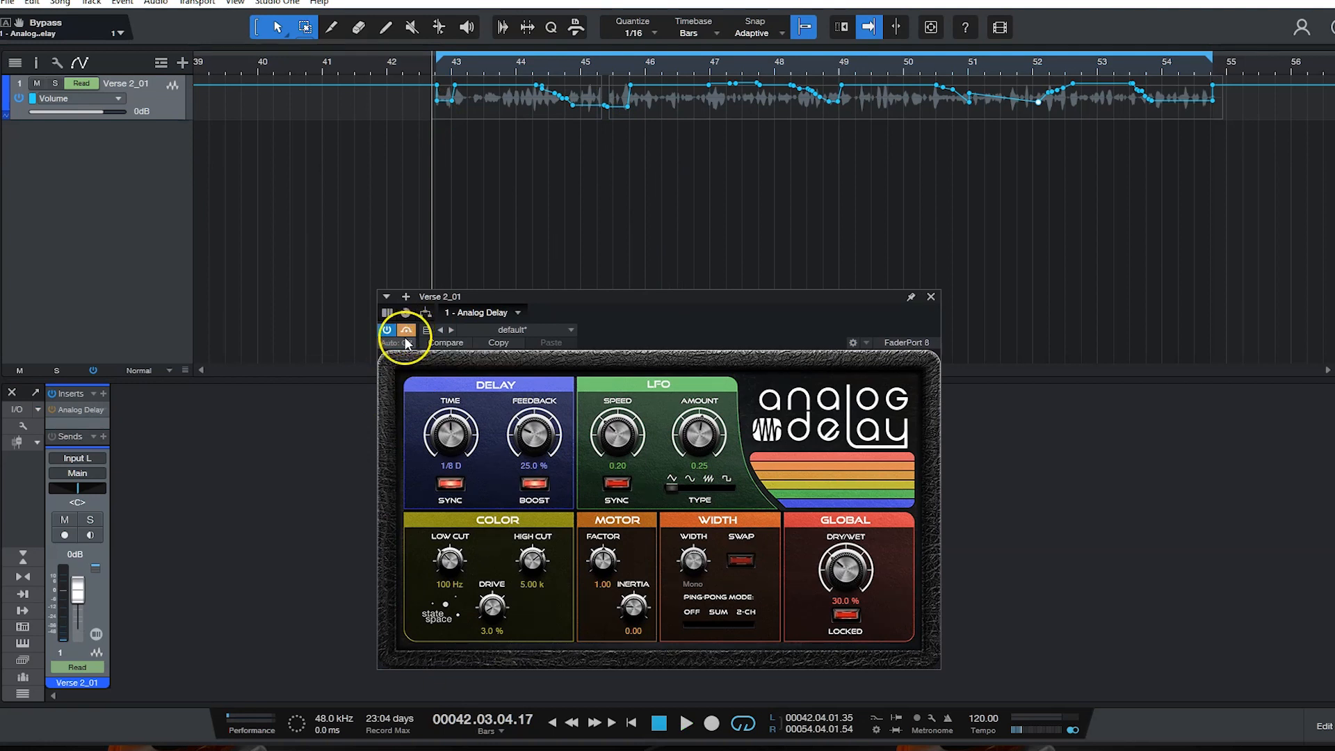
{"action": "key", "text": "space"}
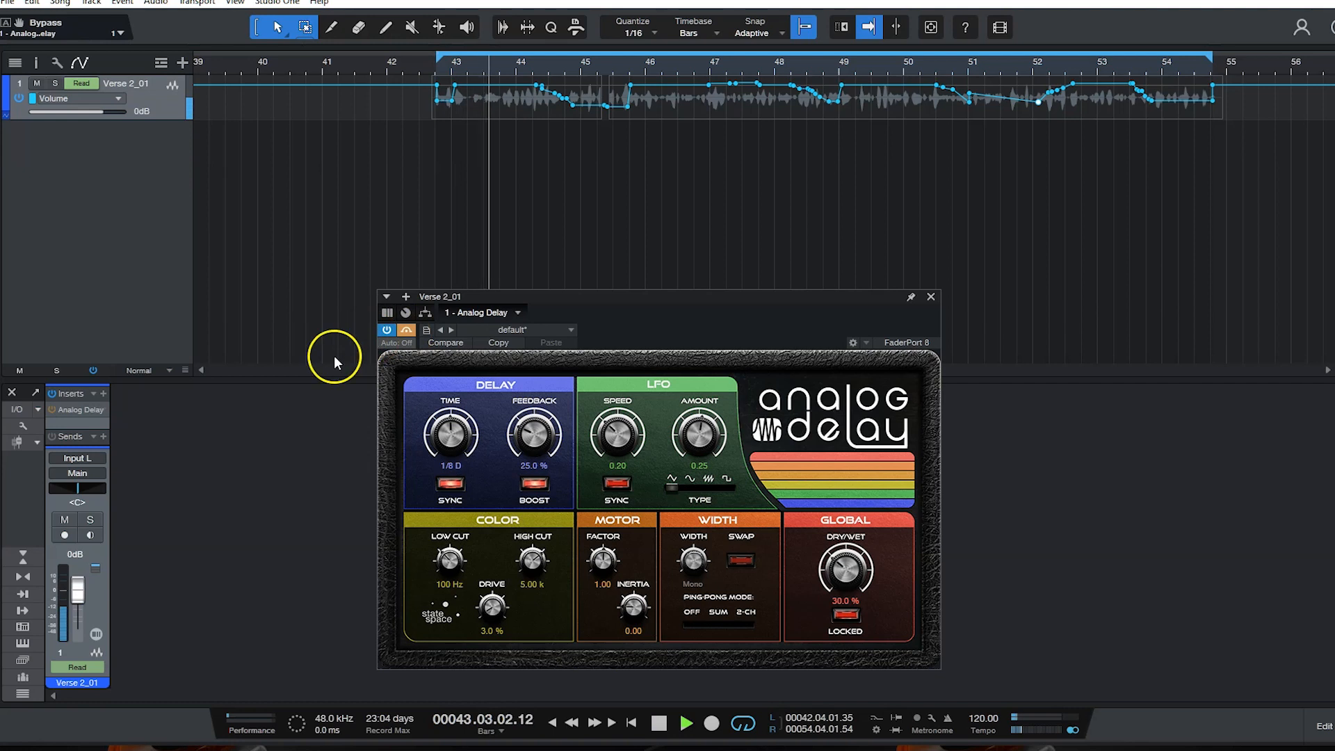
{"action": "key", "text": "space"}
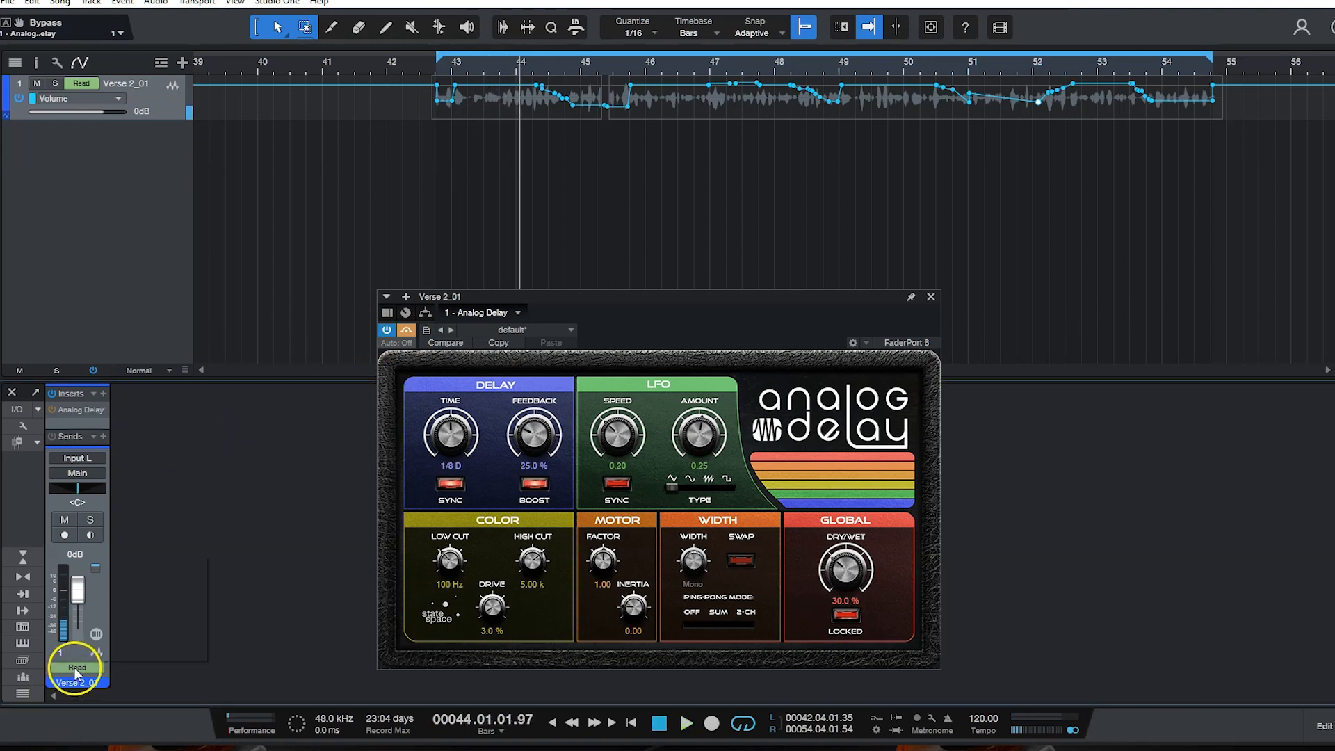
{"action": "left_click", "coordinate": [97, 665]}
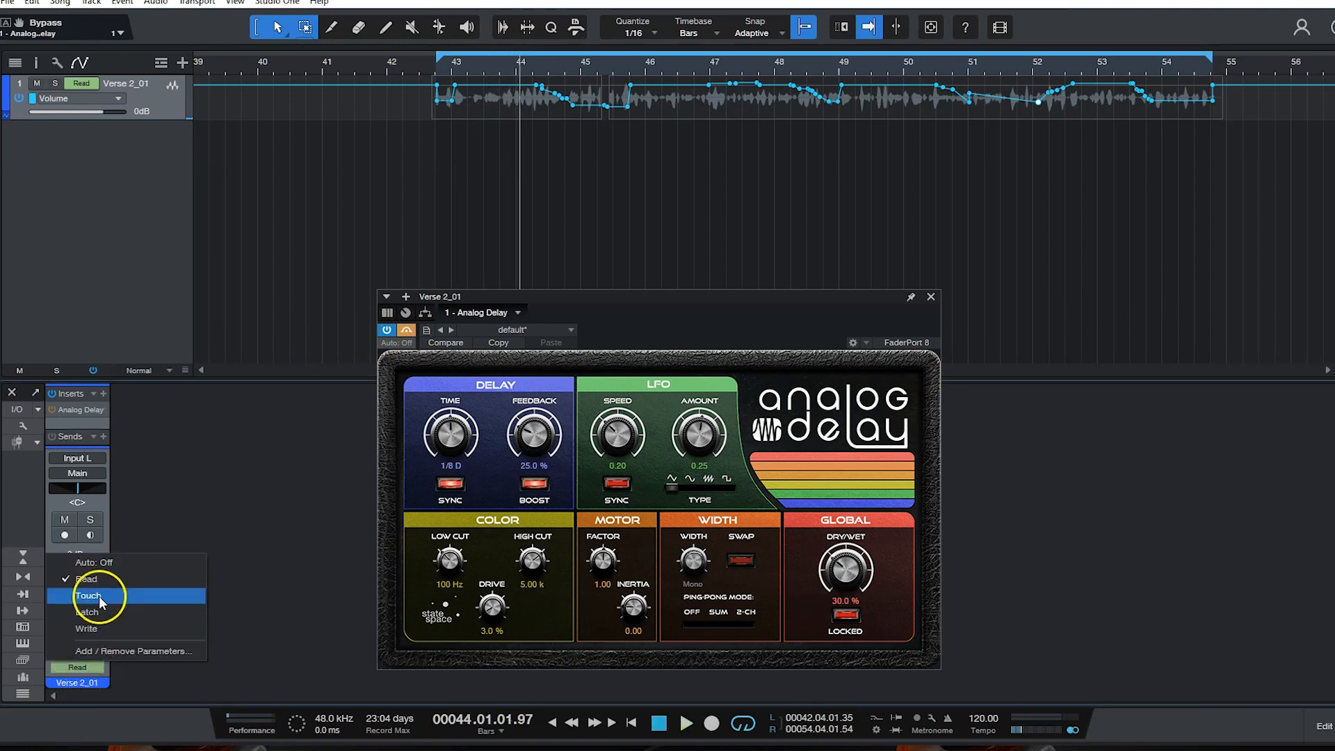
{"action": "left_click", "coordinate": [99, 565]}
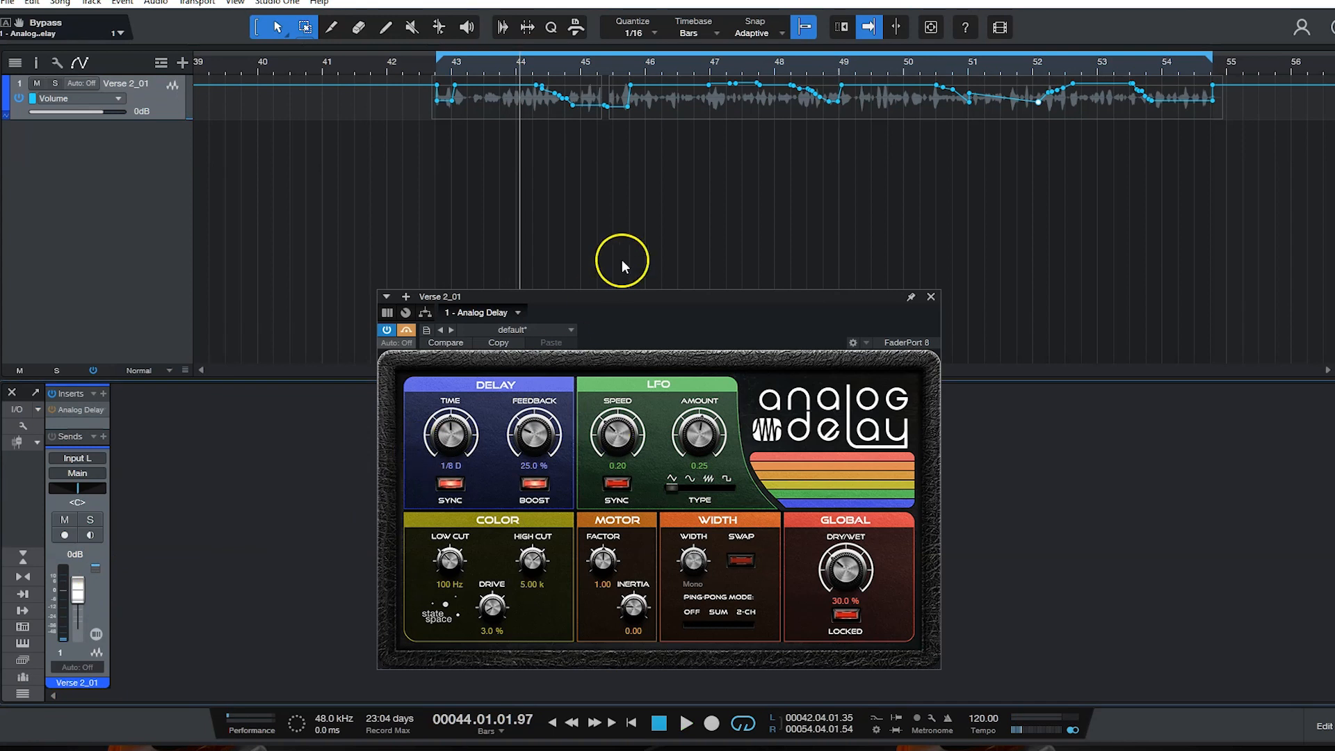
Step: Return the playhead to the loop start and set the Analog Delay's own automation mode to Touch
{"action": "left_click_drag", "start_coordinate": [615, 298], "coordinate": [544, 299]}
{"action": "key", "text": "KP_0"}
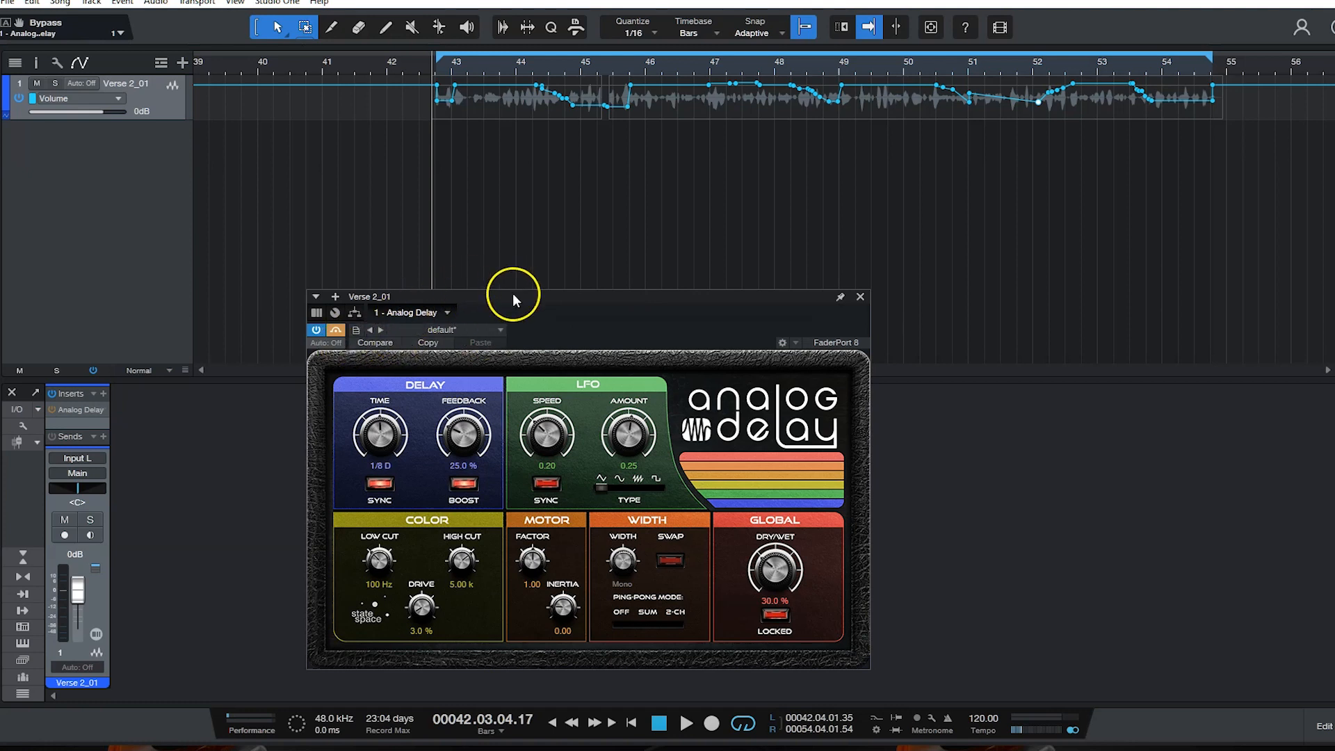
{"action": "left_click_drag", "start_coordinate": [511, 293], "coordinate": [577, 294]}
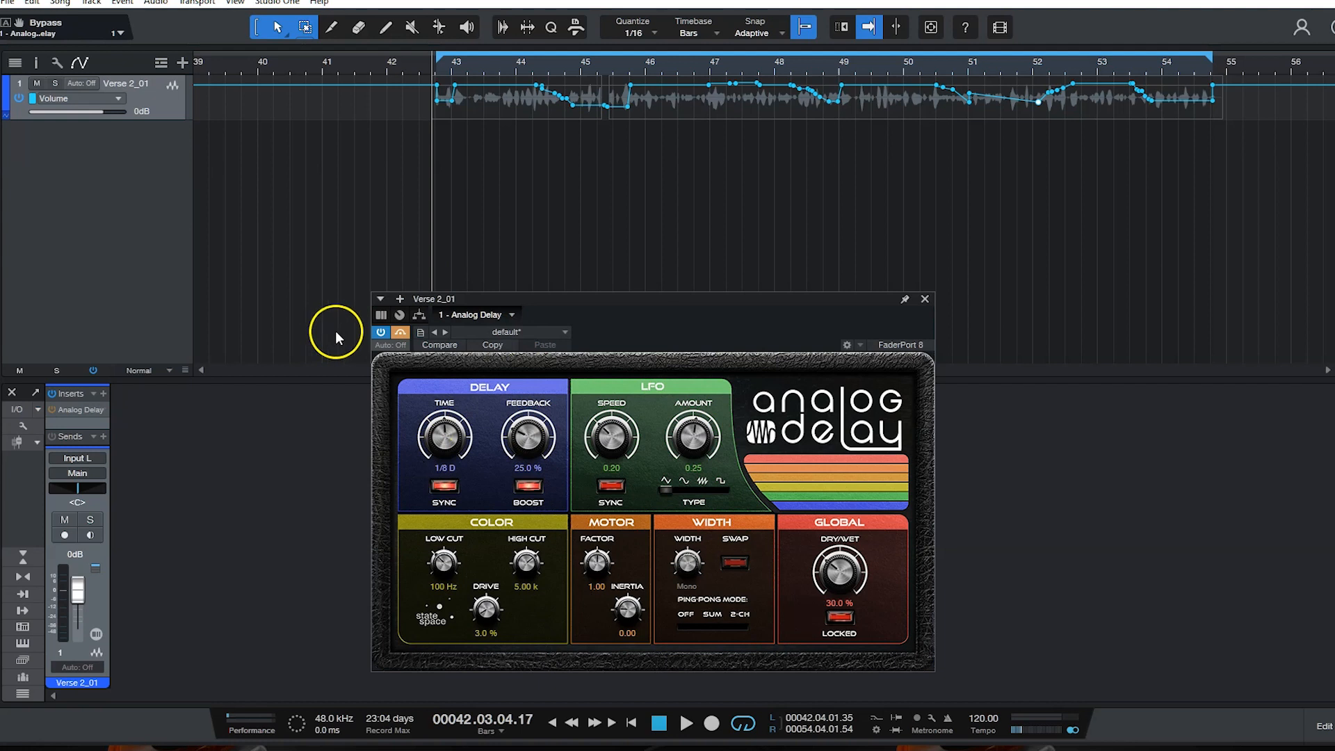
{"action": "left_click", "coordinate": [400, 345]}
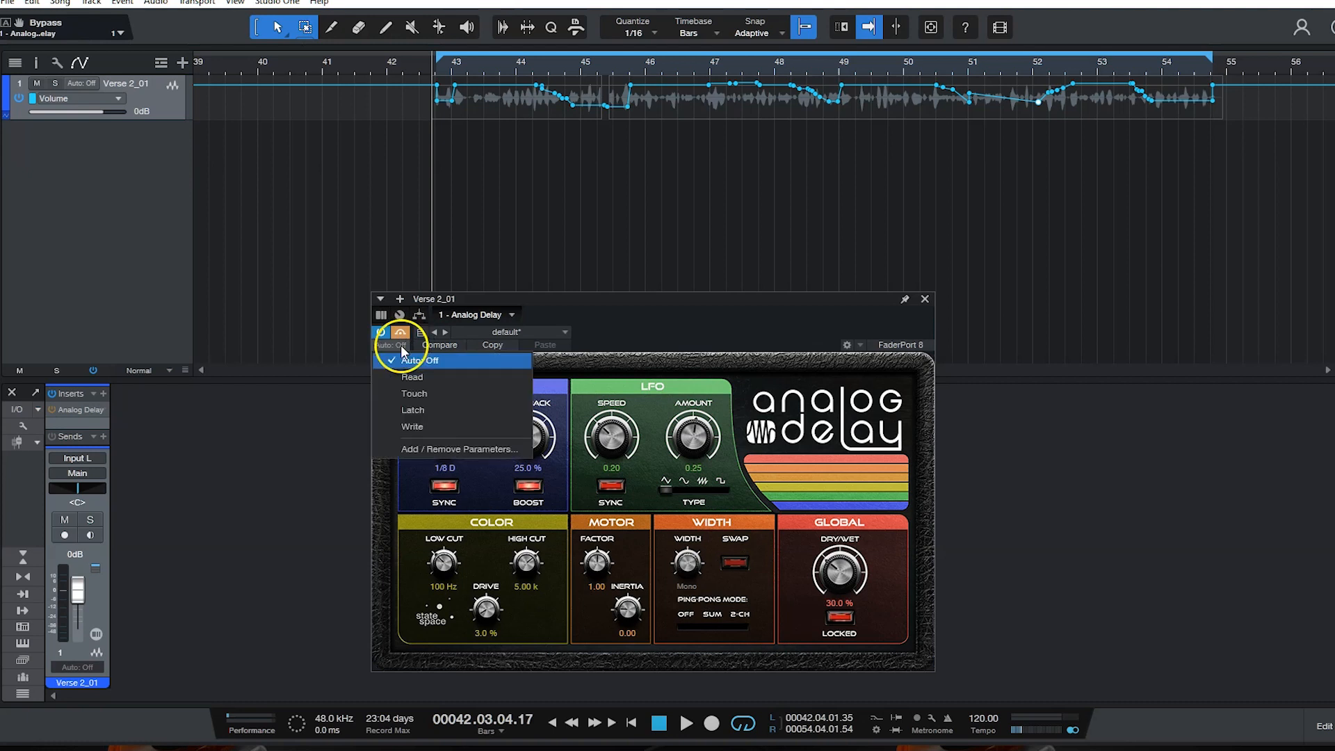
{"action": "left_click", "coordinate": [413, 399]}
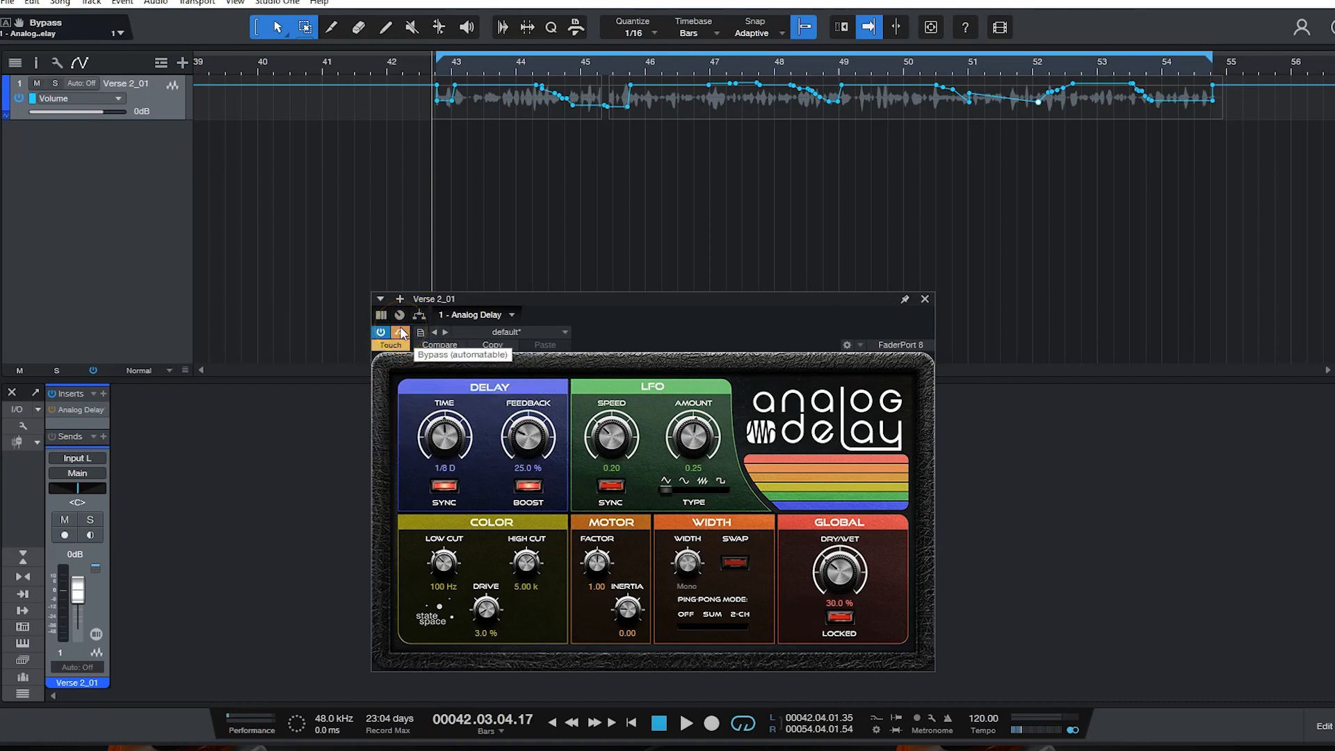
Step: Record Analog Delay bypass automation by switching the bypass off and on repeatedly during playback from the loop start to bar 54
{"action": "key", "text": "space"}
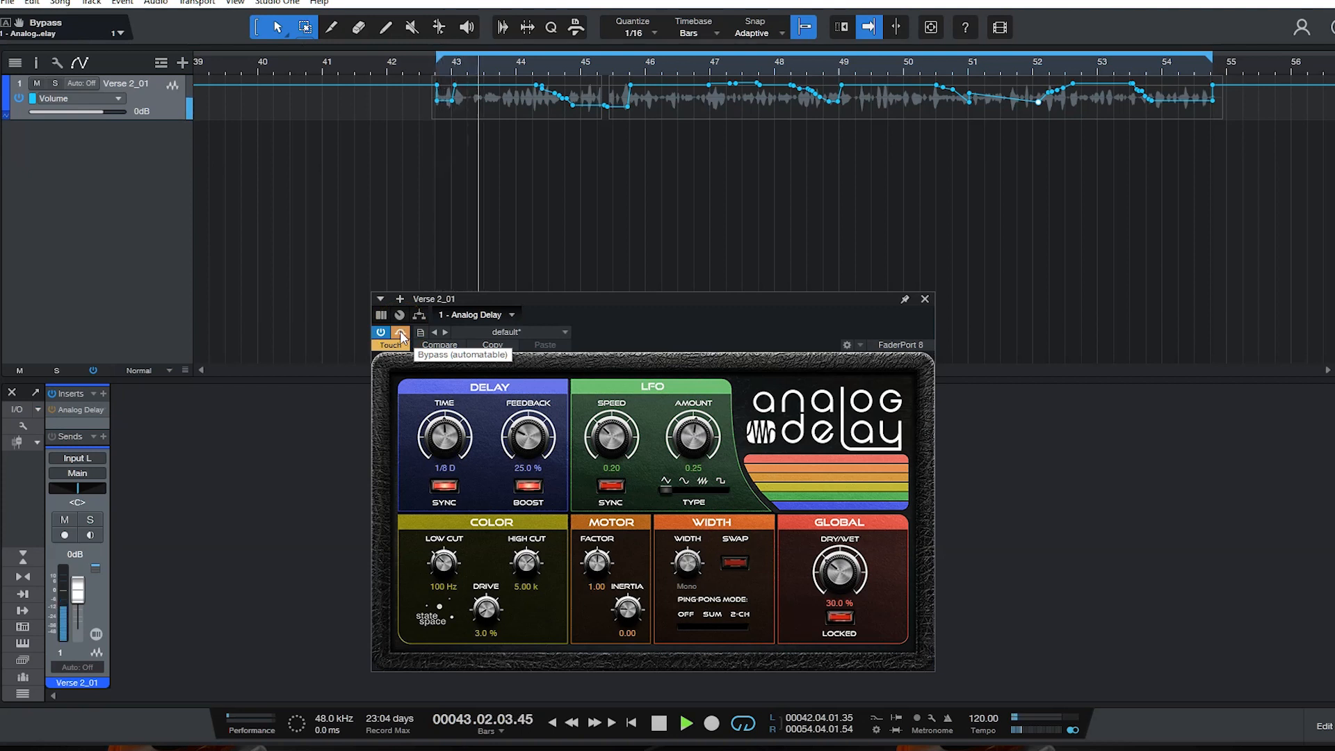
{"action": "left_click", "coordinate": [401, 332]}
{"action": "left_click", "coordinate": [401, 333]}
{"action": "left_click", "coordinate": [400, 333]}
{"action": "left_click", "coordinate": [400, 332]}
{"action": "left_click", "coordinate": [401, 333]}
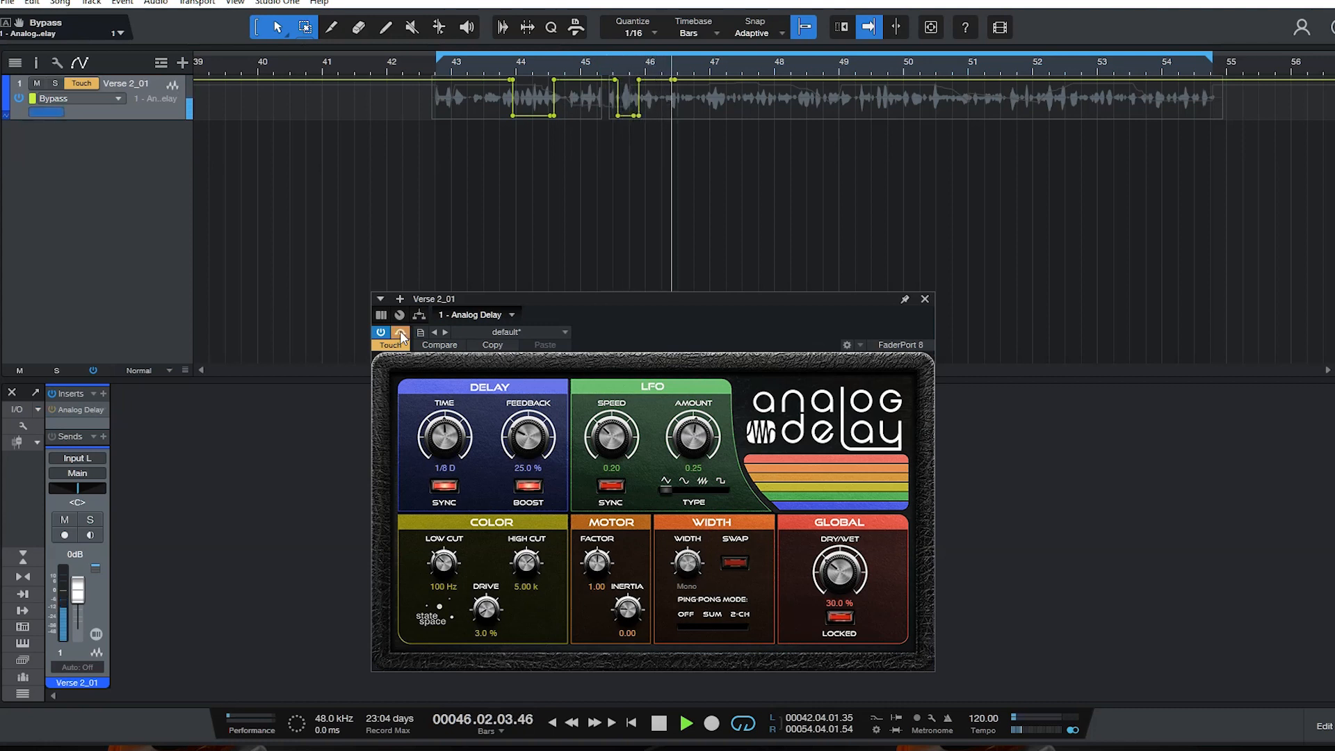
{"action": "left_click", "coordinate": [401, 332]}
{"action": "left_click", "coordinate": [400, 333]}
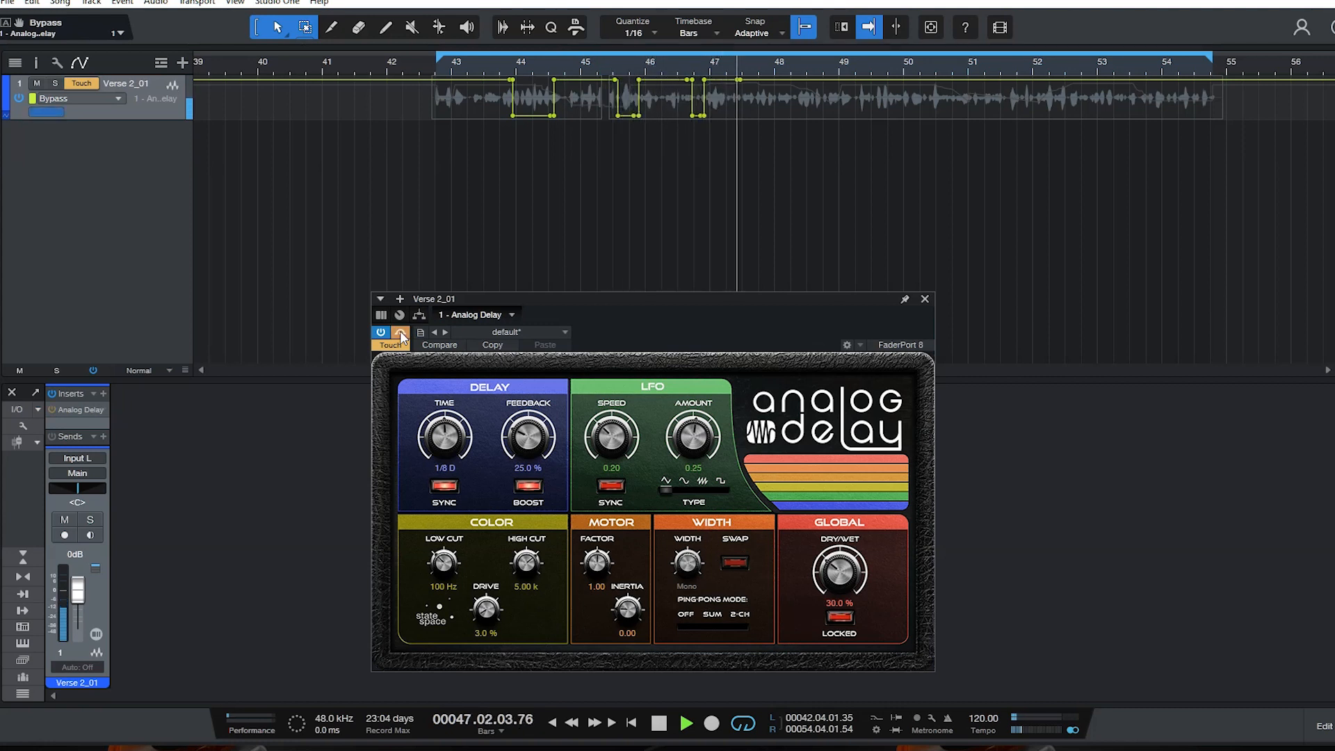
{"action": "left_click", "coordinate": [400, 332]}
{"action": "left_click", "coordinate": [401, 333]}
{"action": "left_click", "coordinate": [400, 332]}
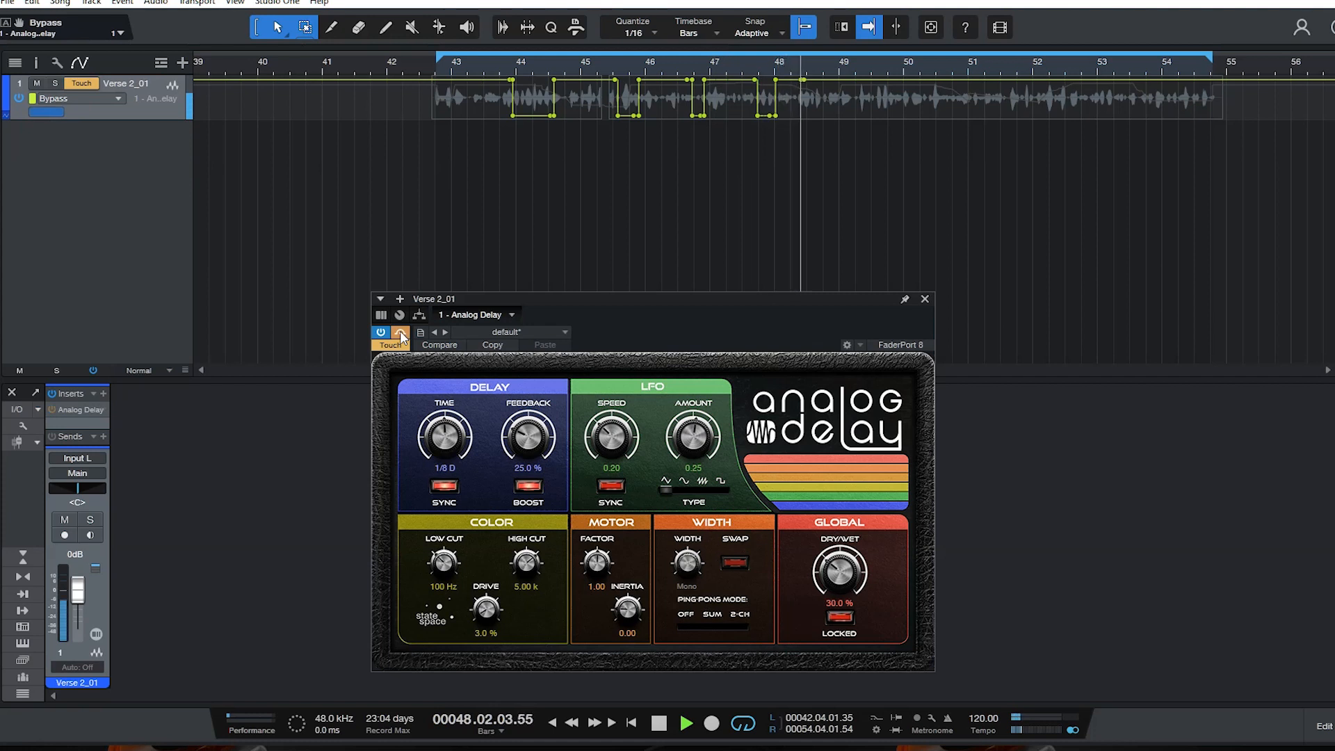
{"action": "left_click", "coordinate": [401, 332]}
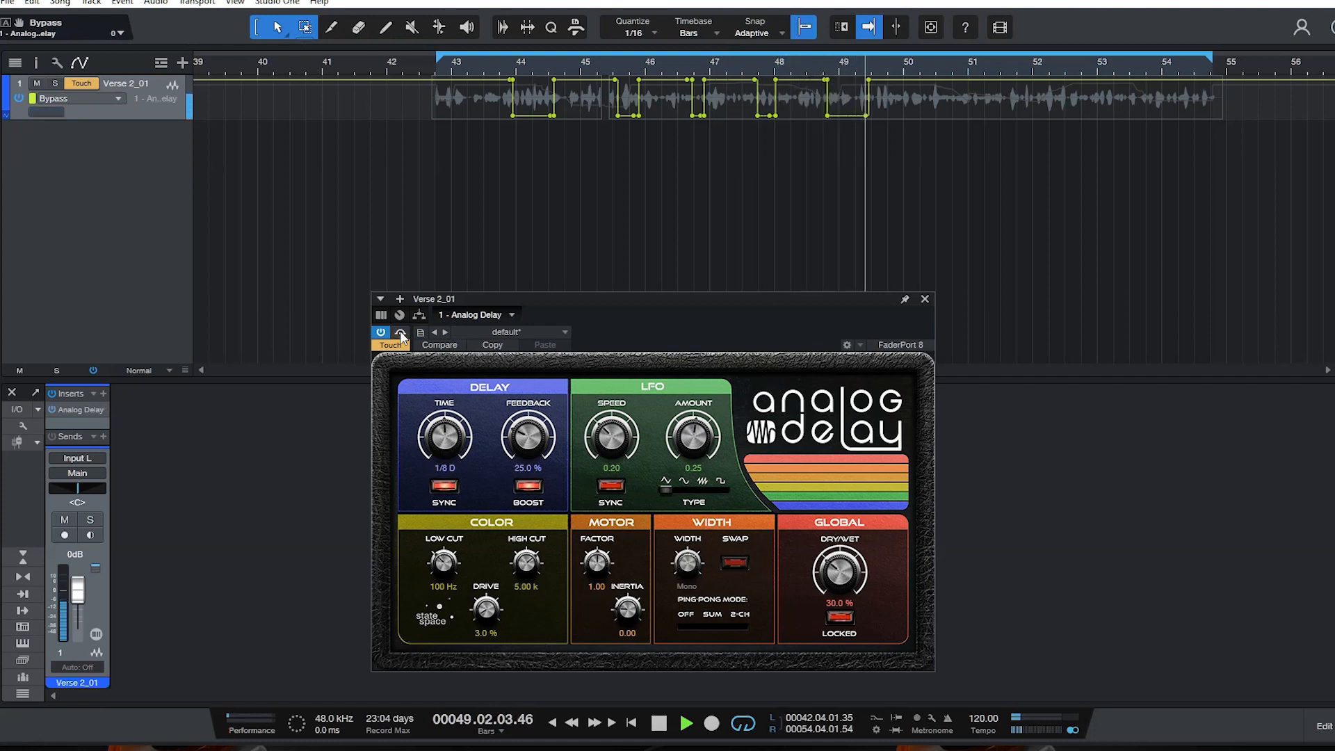
{"action": "left_click", "coordinate": [401, 332]}
{"action": "left_click", "coordinate": [401, 333]}
{"action": "left_click", "coordinate": [400, 332]}
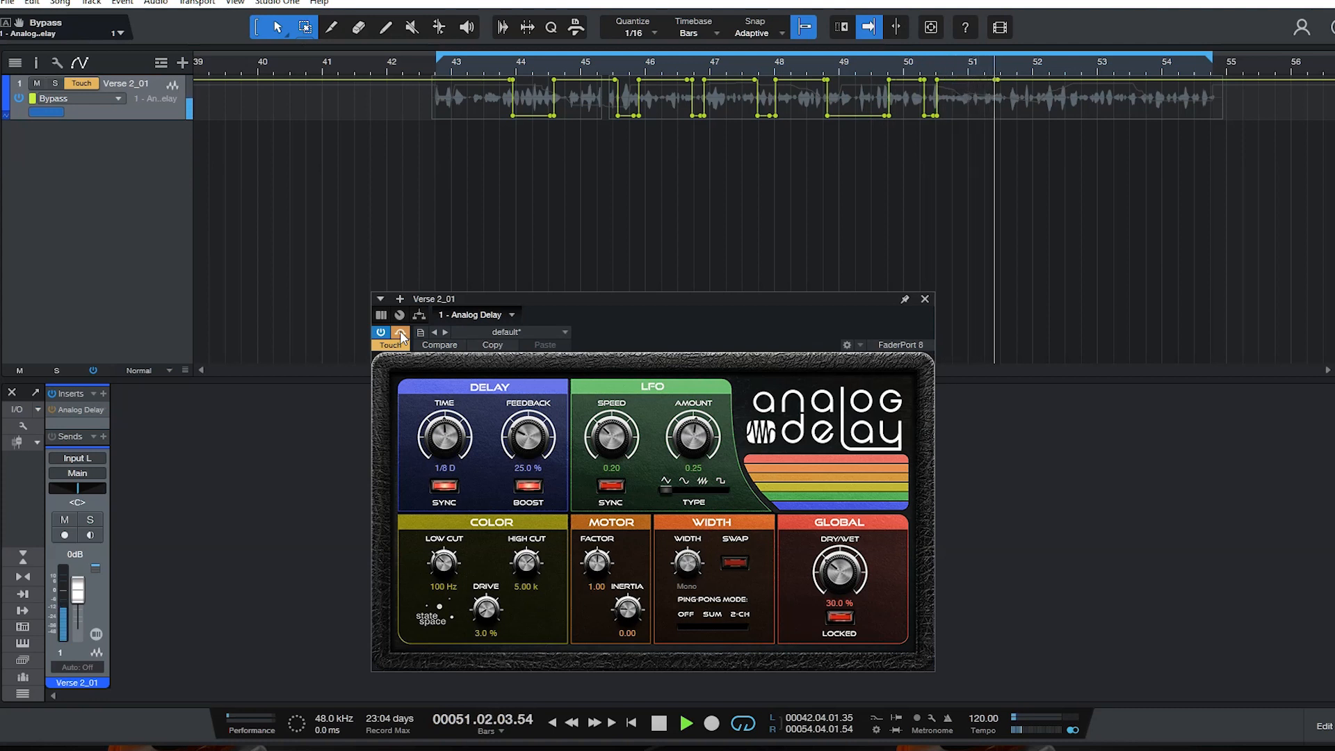
{"action": "left_click", "coordinate": [401, 332]}
{"action": "left_click", "coordinate": [401, 332]}
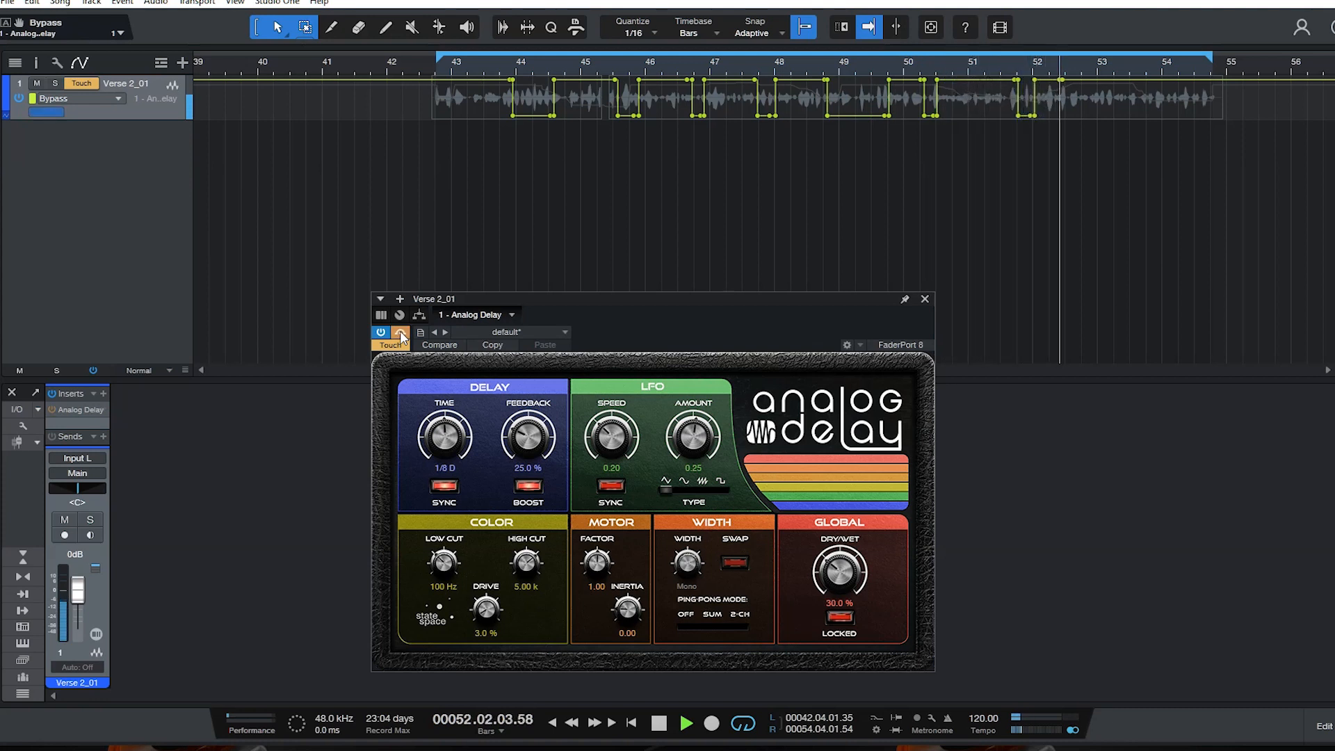
{"action": "left_click", "coordinate": [400, 333]}
{"action": "left_click", "coordinate": [401, 333]}
{"action": "key", "text": "space"}
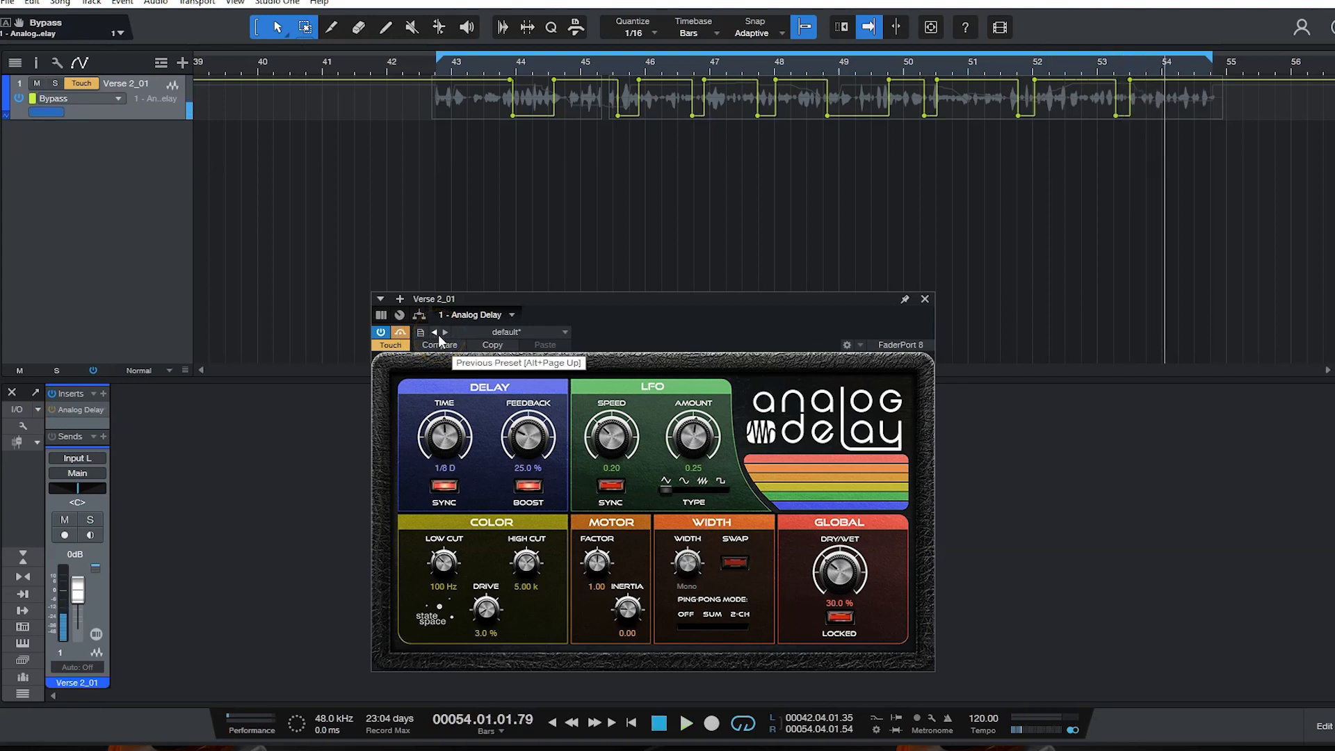
Step: Set the Analog Delay's automation mode to Read and audition the recorded bypass switching from the loop start
{"action": "key", "text": "KP_0"}
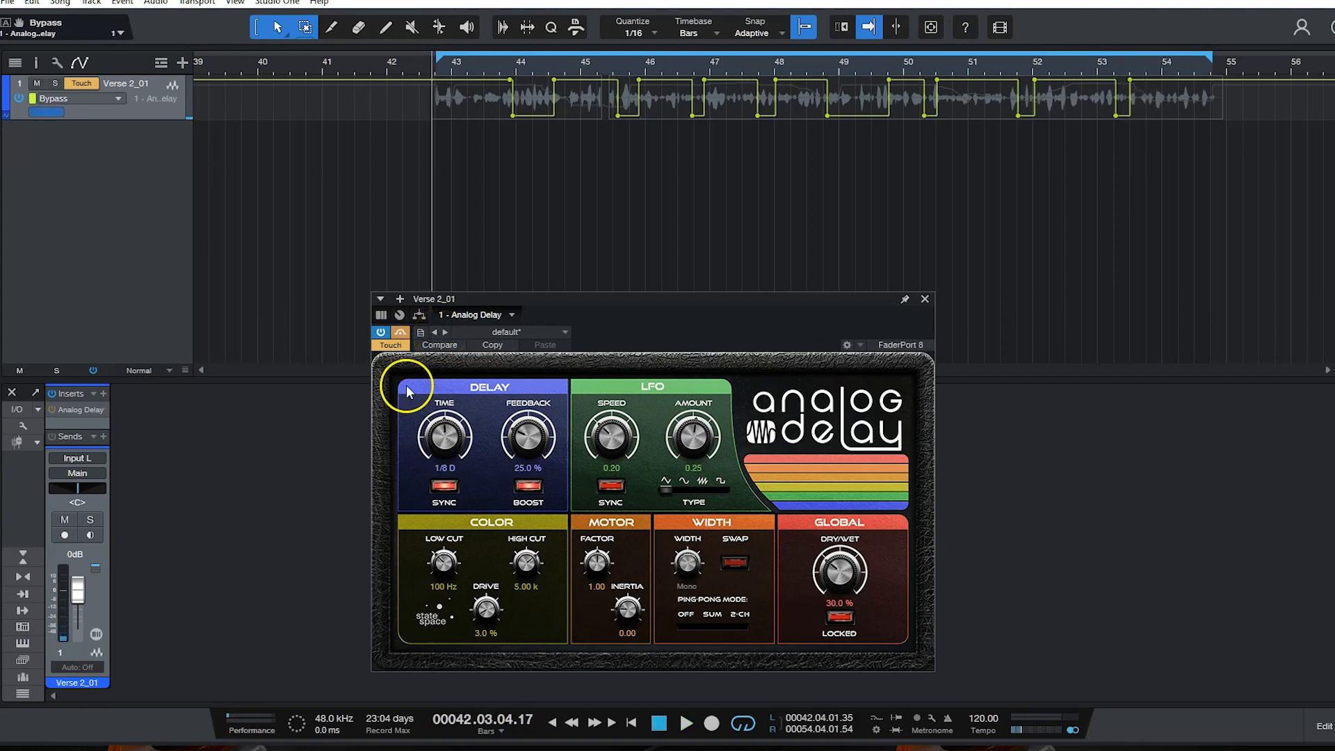
{"action": "mouse_move", "coordinate": [609, 295]}
{"action": "left_mouse_down"}
{"action": "mouse_move", "coordinate": [721, 292]}
{"action": "mouse_move", "coordinate": [624, 296]}
{"action": "left_mouse_up"}
{"action": "left_click", "coordinate": [417, 347]}
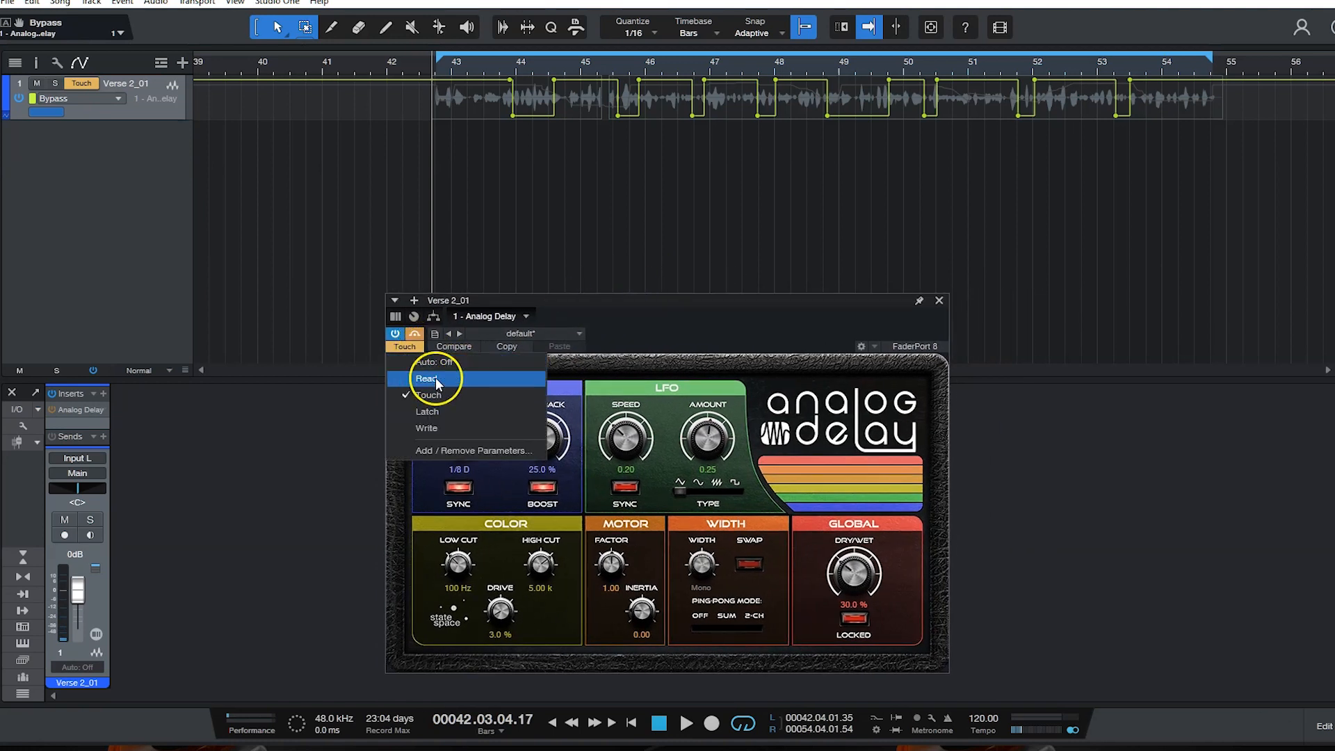
{"action": "left_click", "coordinate": [433, 379]}
{"action": "key", "text": "space"}
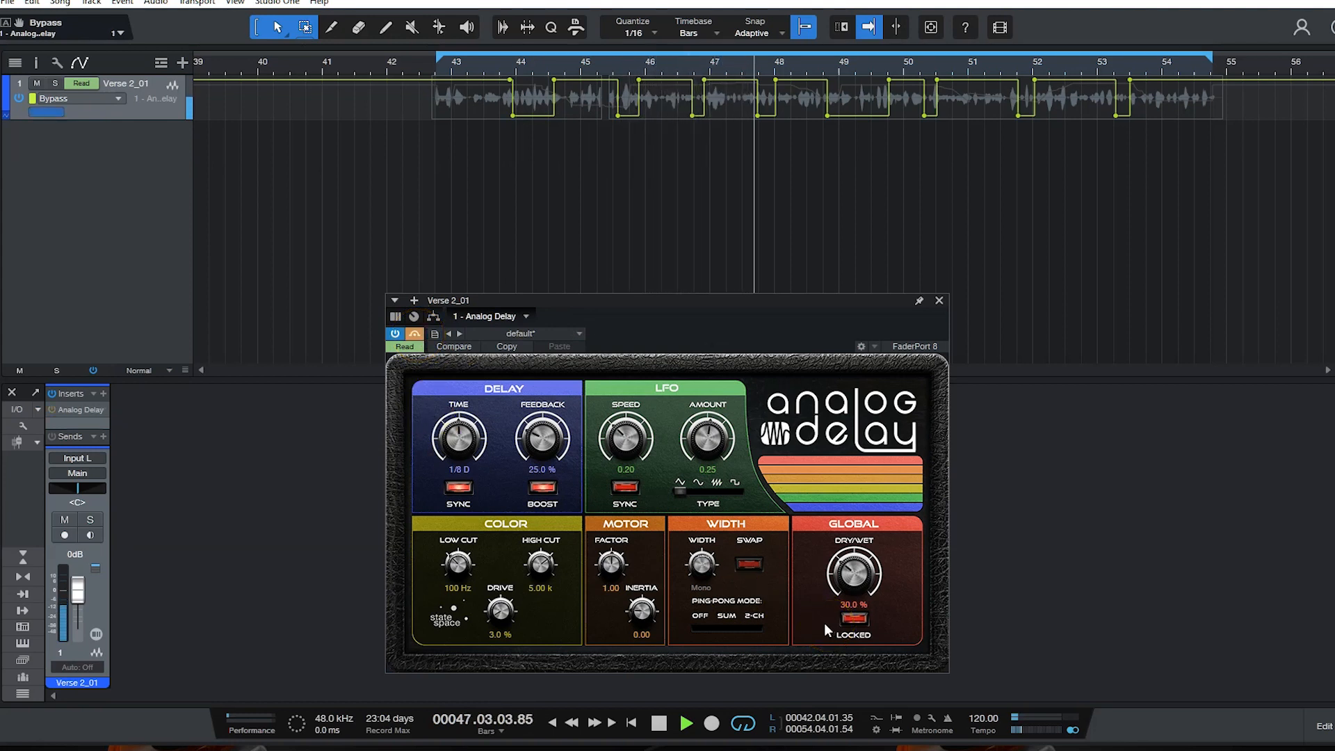
{"action": "left_click", "coordinate": [848, 361]}
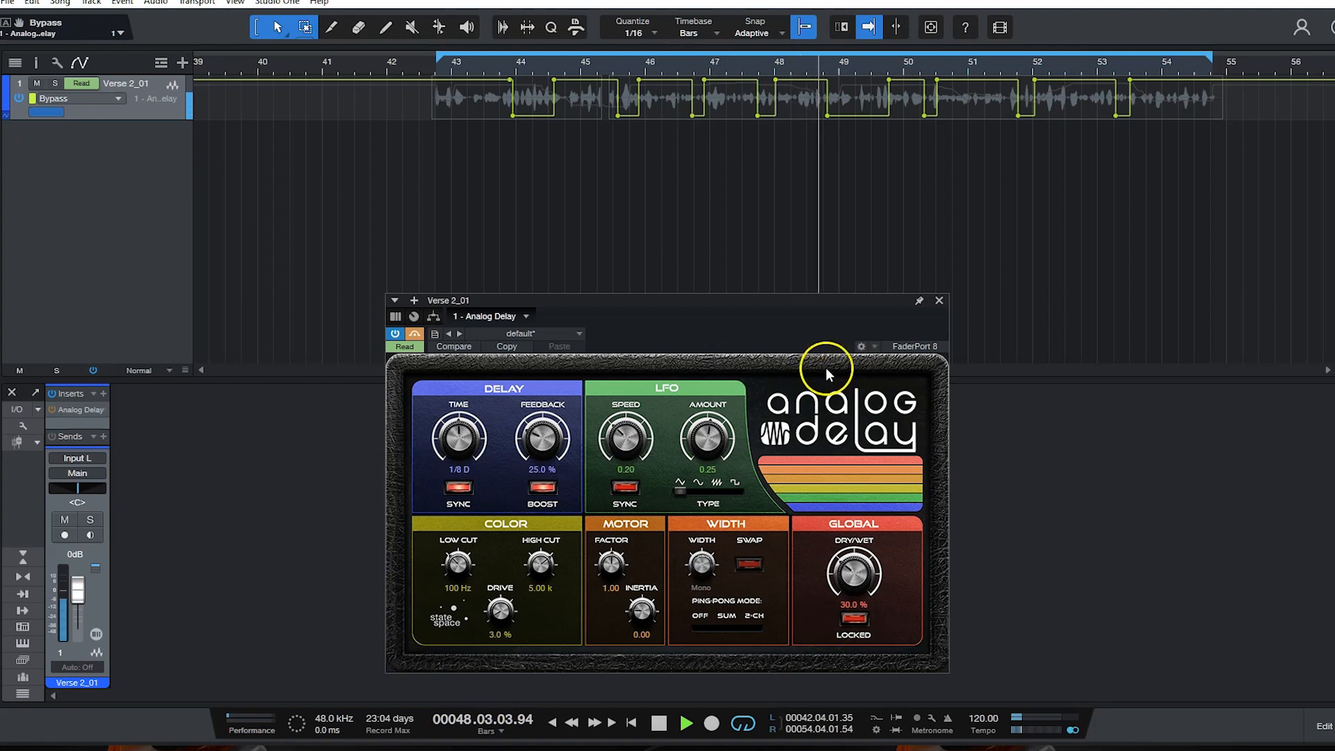
{"action": "key", "text": "space"}
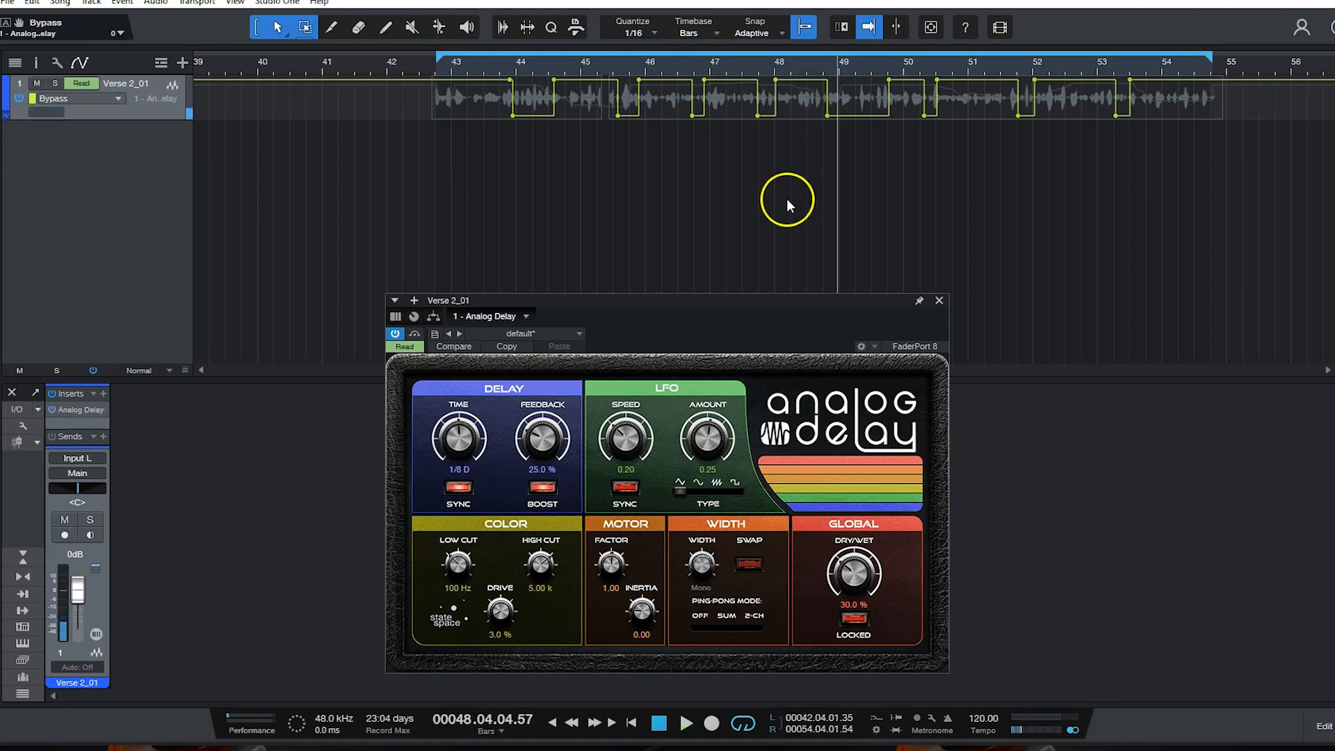
Step: Shift the bypass envelope point in the second half of bar 49 earlier, to about the middle of the bar
{"action": "left_click_drag", "start_coordinate": [778, 89], "coordinate": [775, 80]}
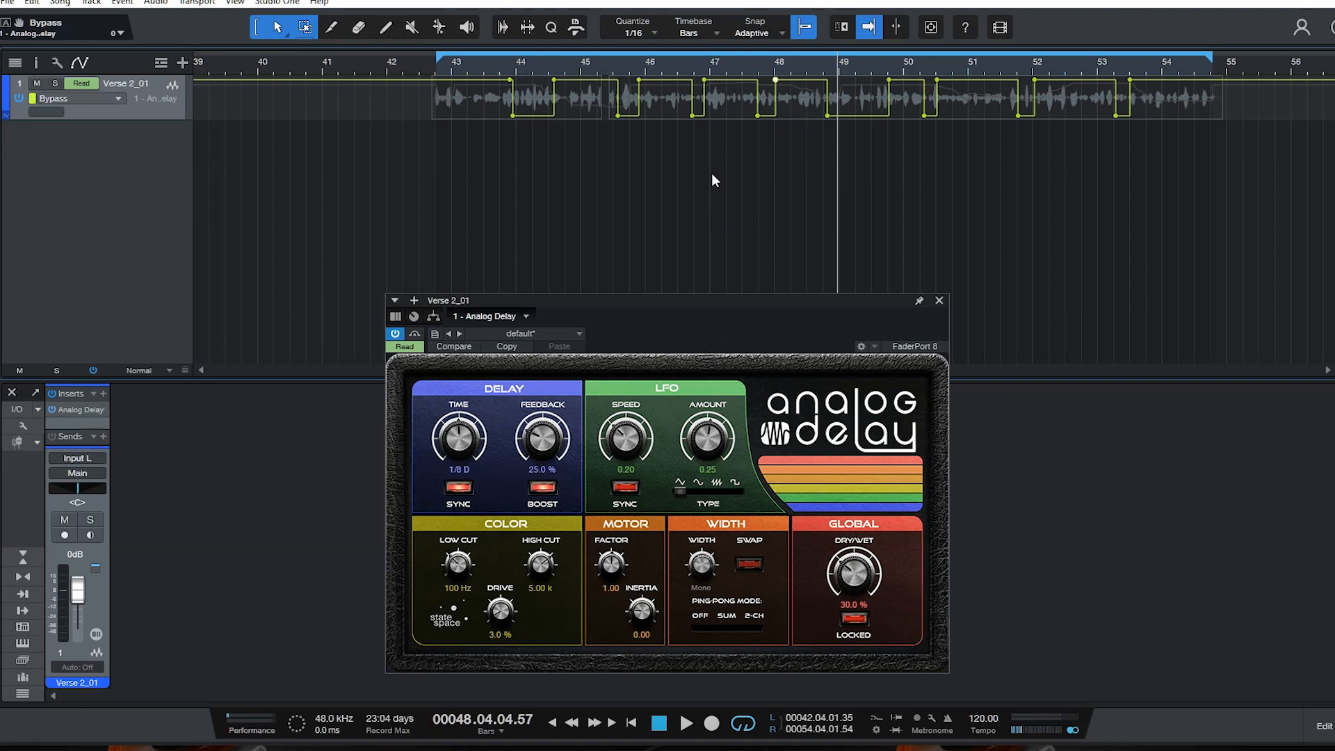
{"action": "left_click", "coordinate": [776, 83]}
{"action": "mouse_move", "coordinate": [776, 83]}
{"action": "left_mouse_down"}
{"action": "mouse_move", "coordinate": [792, 84]}
{"action": "mouse_move", "coordinate": [770, 108]}
{"action": "mouse_move", "coordinate": [800, 87]}
{"action": "mouse_move", "coordinate": [776, 86]}
{"action": "left_mouse_up"}
{"action": "left_click_drag", "start_coordinate": [888, 80], "coordinate": [881, 81]}
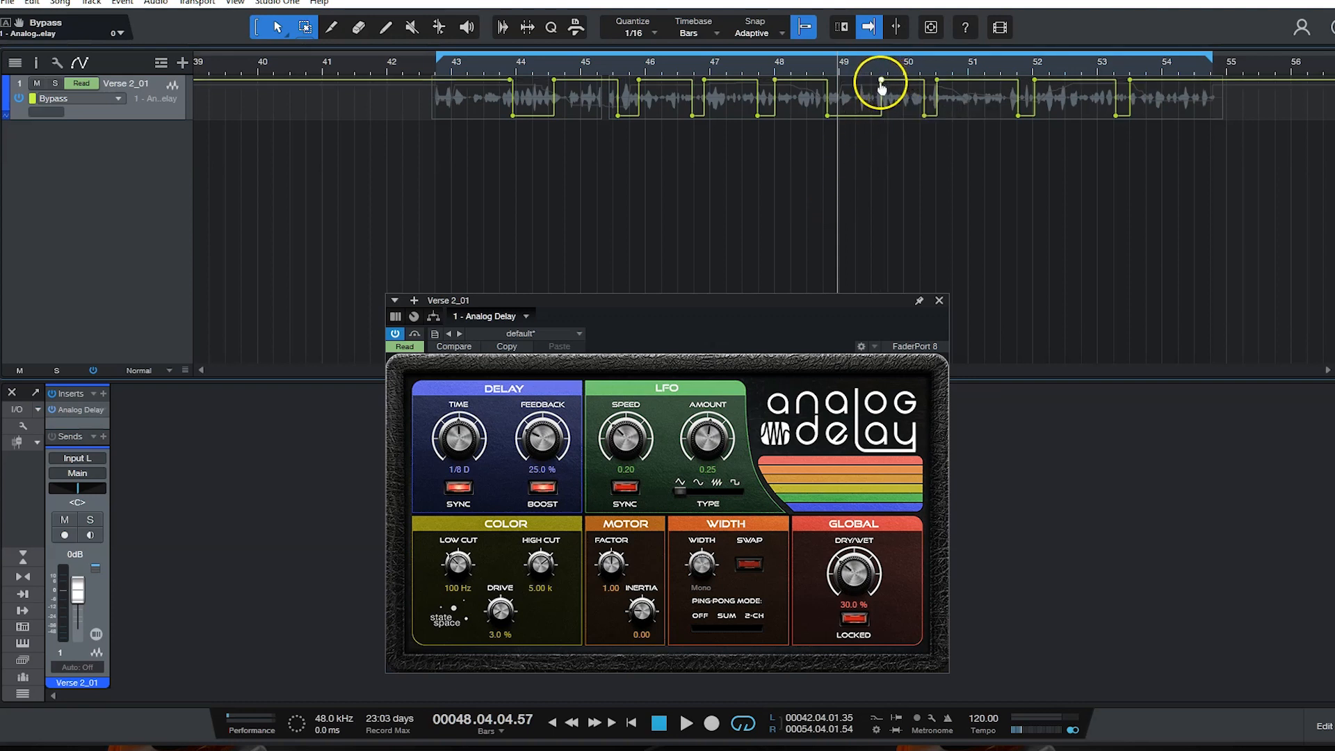
{"action": "left_click", "coordinate": [415, 335]}
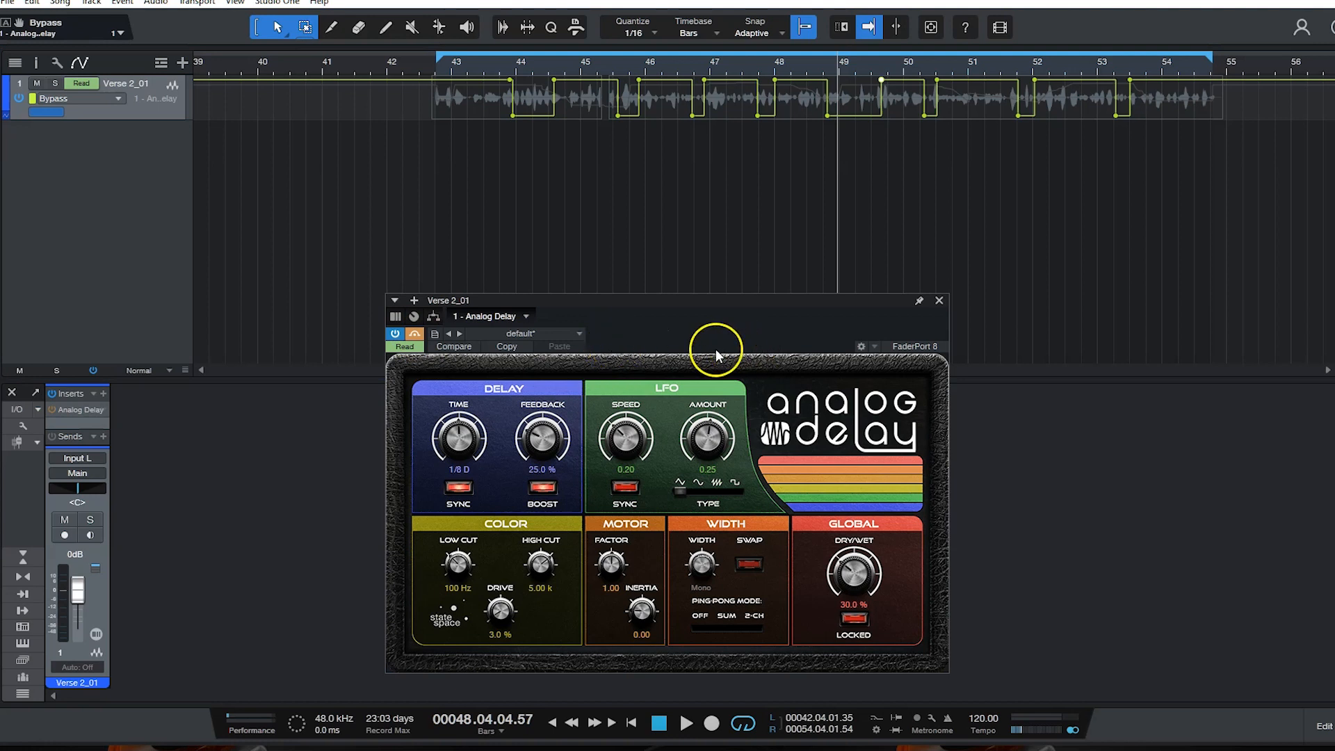
{"action": "left_click_drag", "start_coordinate": [881, 81], "coordinate": [869, 81]}
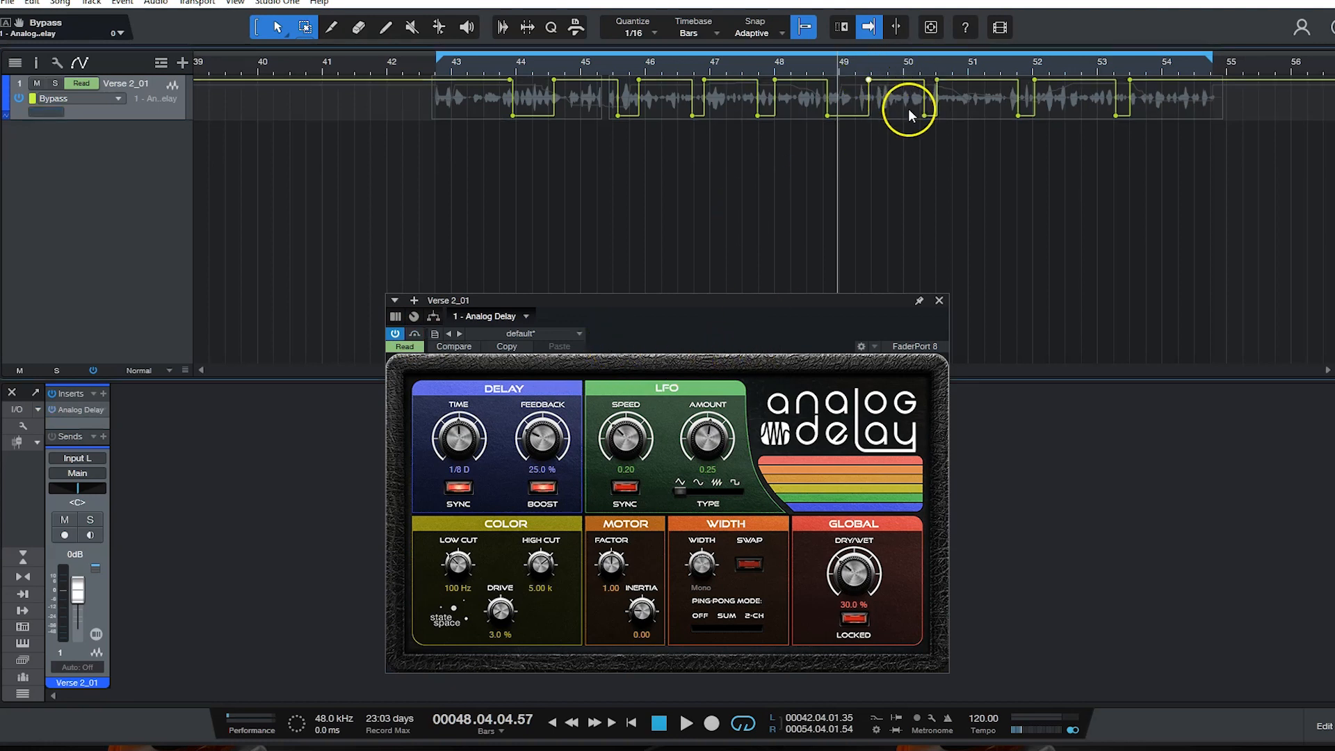
Step: Set the Verse 2_01 channel's automation to Read and play the volume and bypass automation together from the loop start
{"action": "left_click", "coordinate": [70, 668]}
{"action": "left_click", "coordinate": [104, 576]}
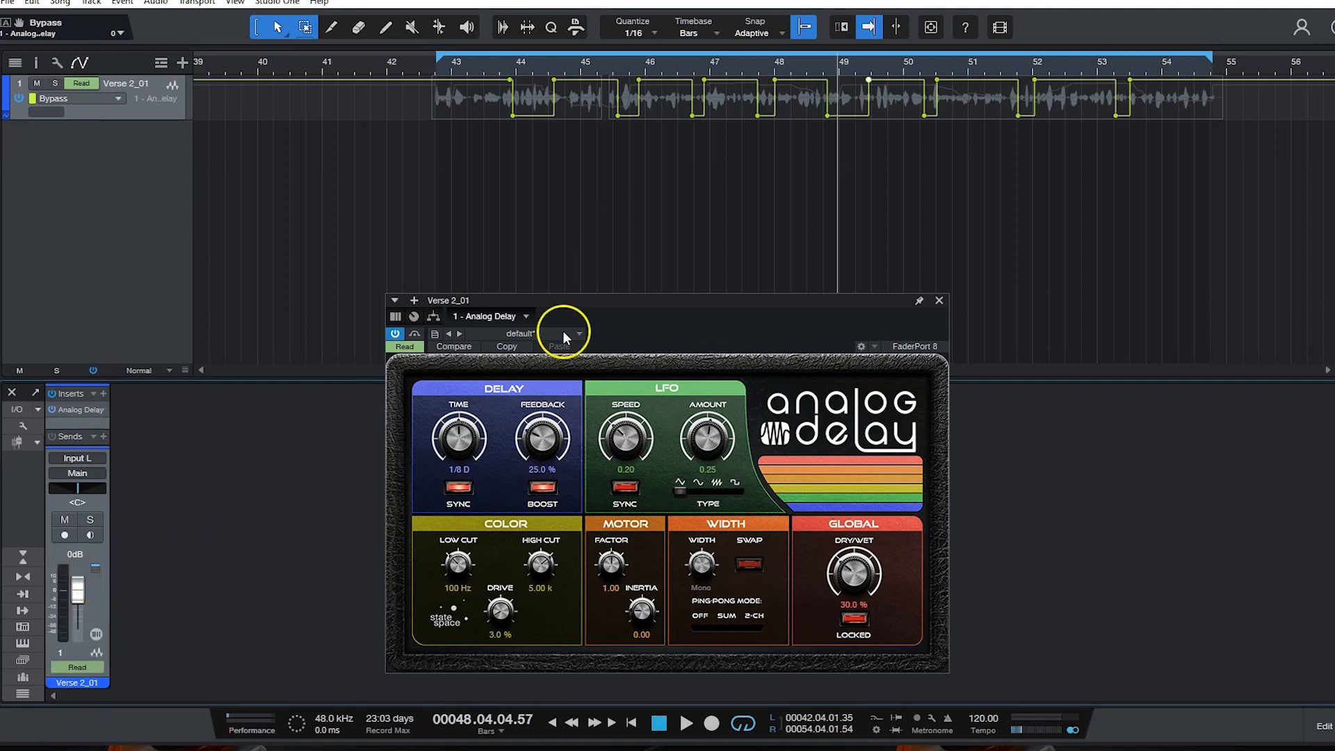
{"action": "left_click", "coordinate": [433, 62]}
{"action": "key", "text": "space"}
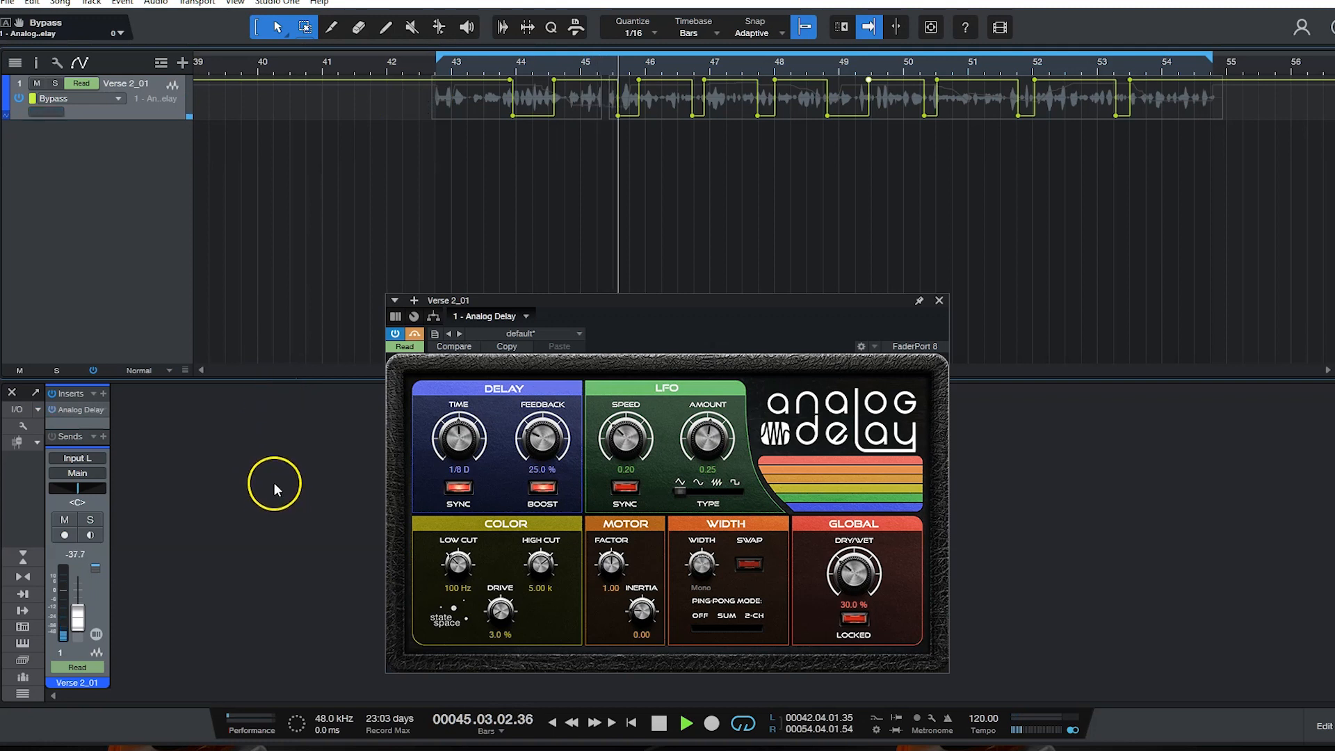
Step: View the Verse 2_01 track's list of automation parameters available to add or remove, and close it
{"action": "left_click", "coordinate": [118, 98]}
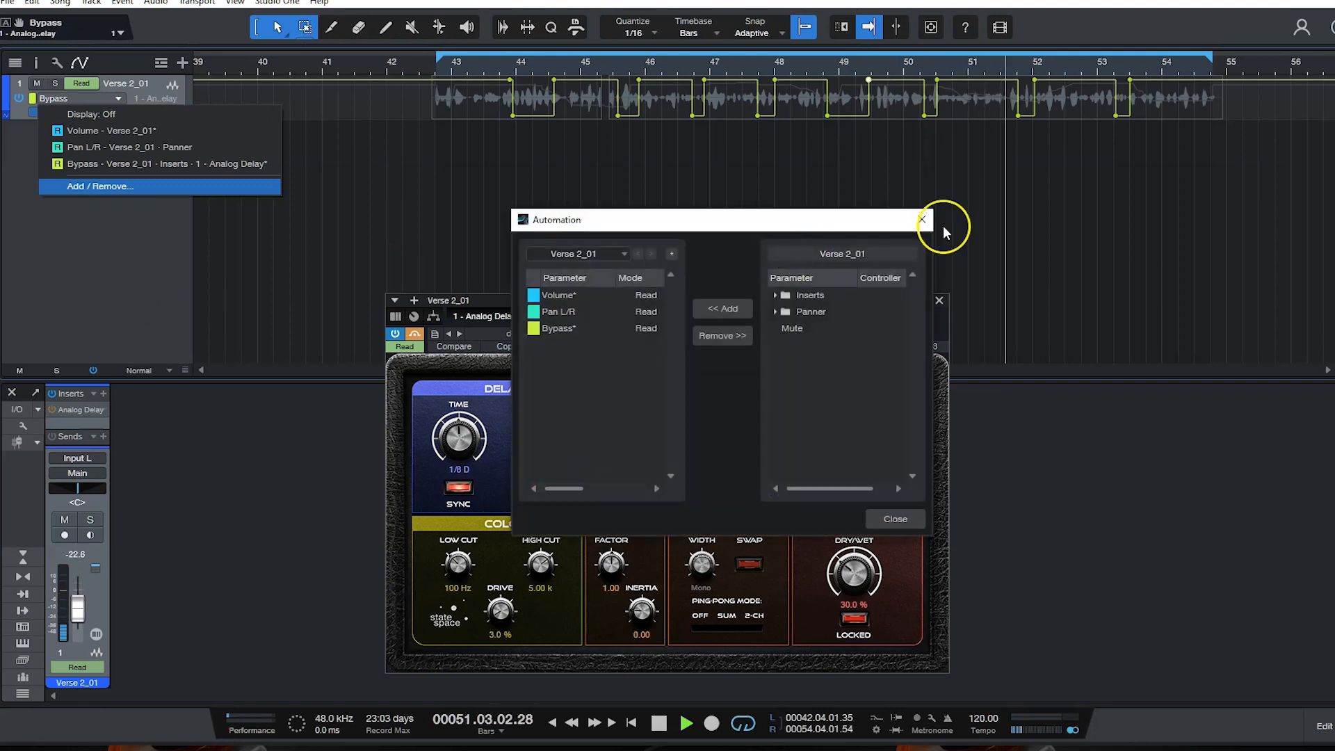
{"action": "left_click", "coordinate": [922, 219]}
{"action": "left_click", "coordinate": [119, 246]}
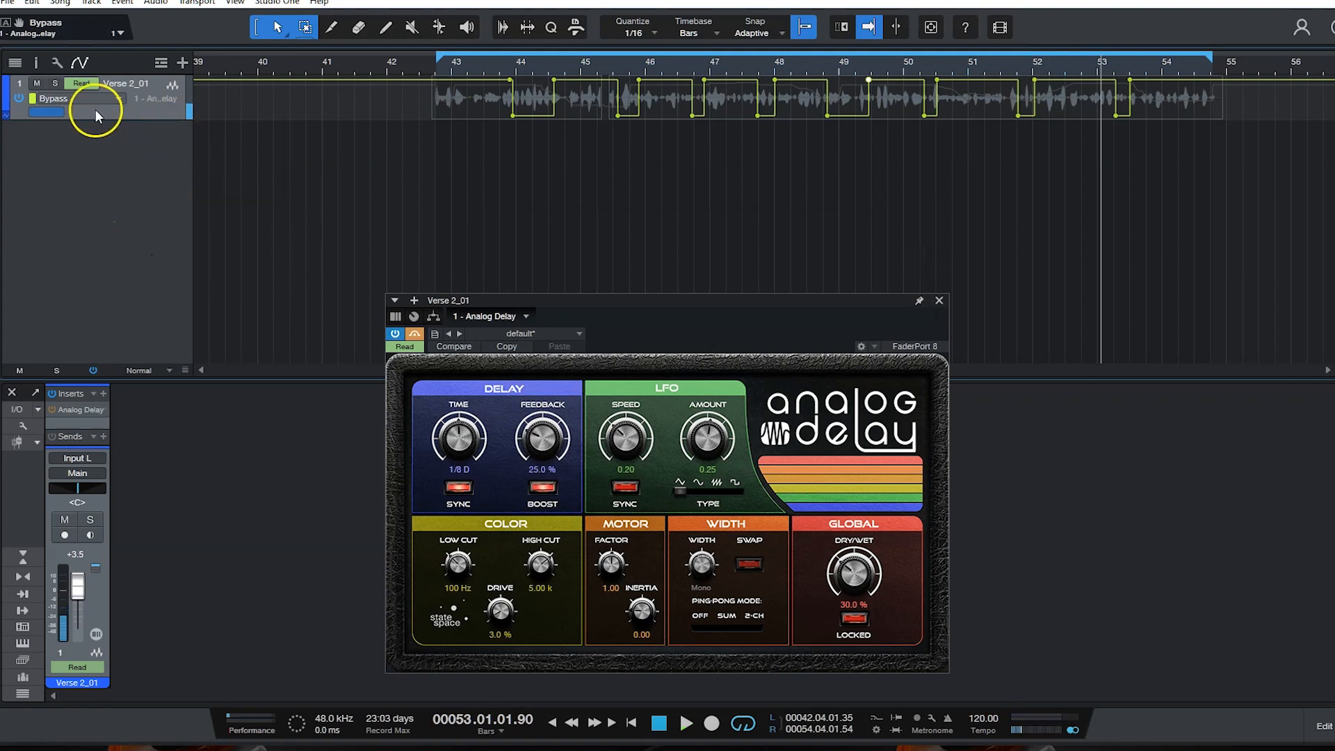
Step: Display the volume envelope on the Verse 2_01 track, and switch the lane to Pan L/R
{"action": "left_click", "coordinate": [120, 98]}
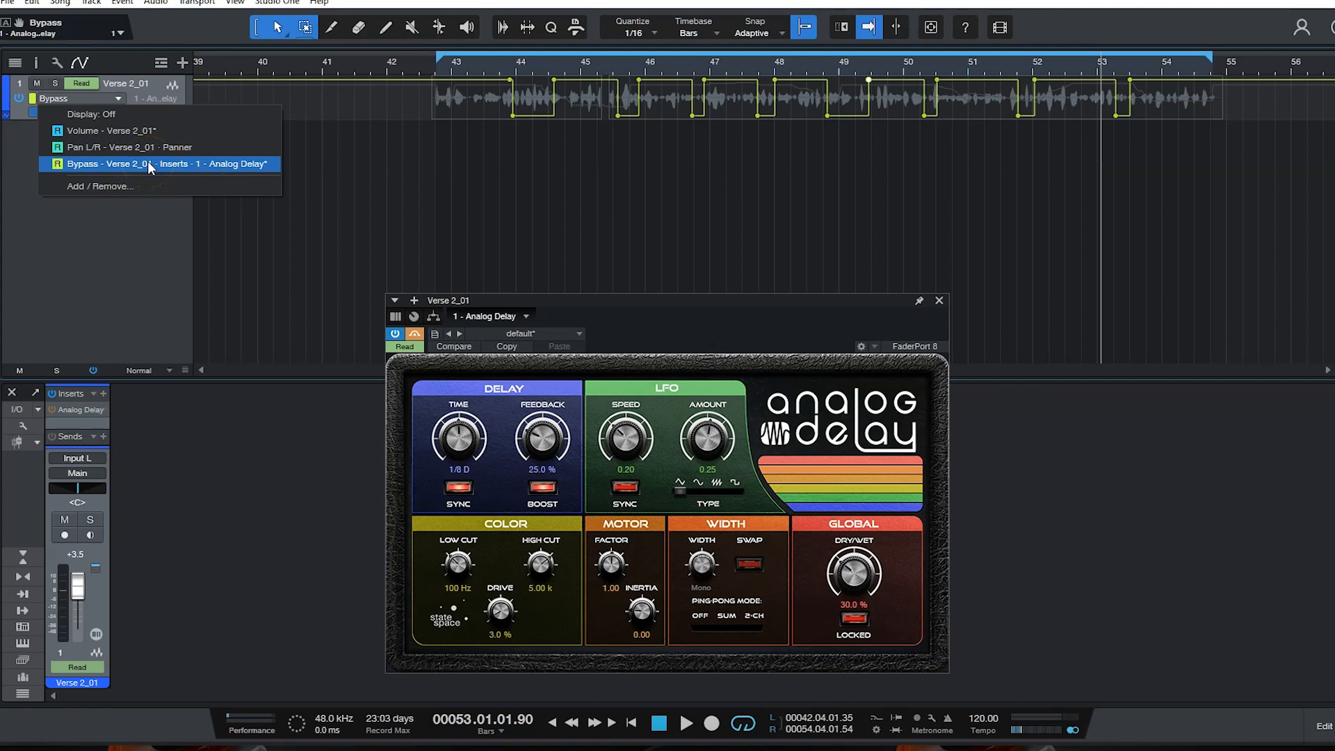
{"action": "left_click", "coordinate": [150, 135]}
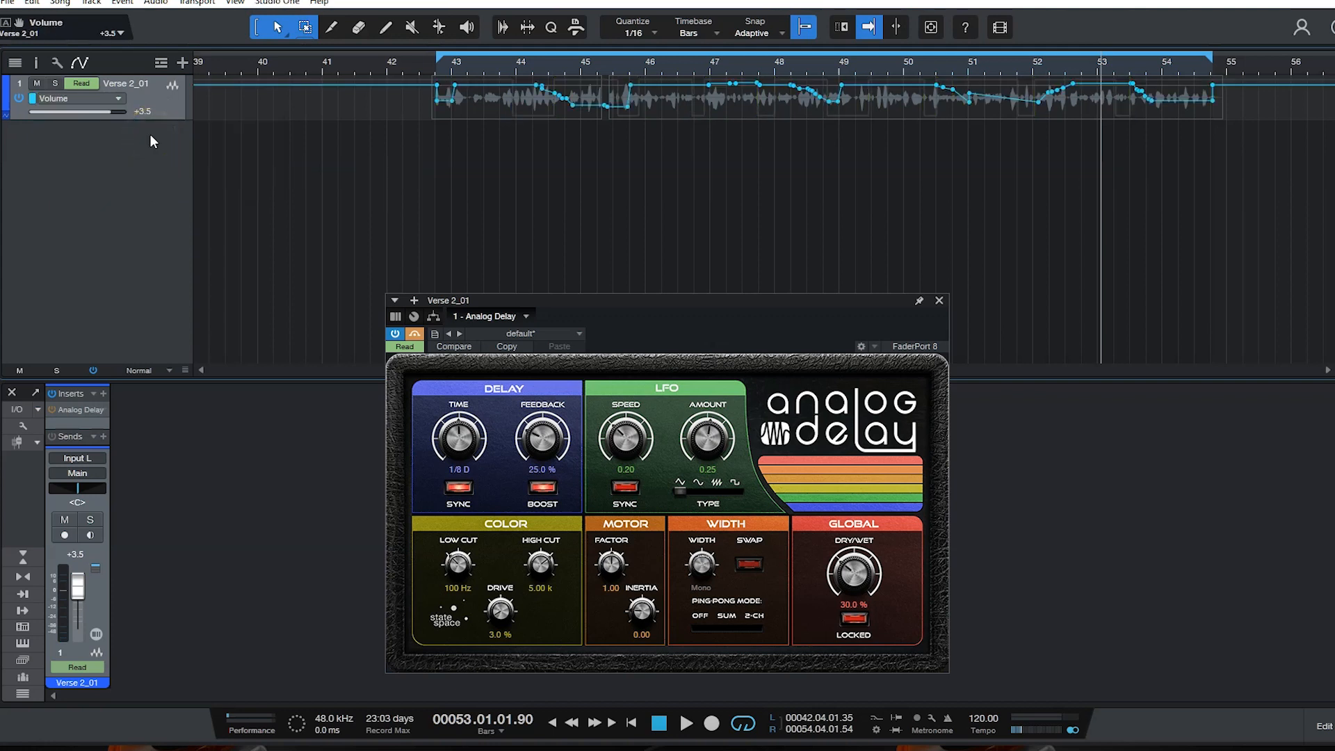
{"action": "left_click", "coordinate": [123, 98]}
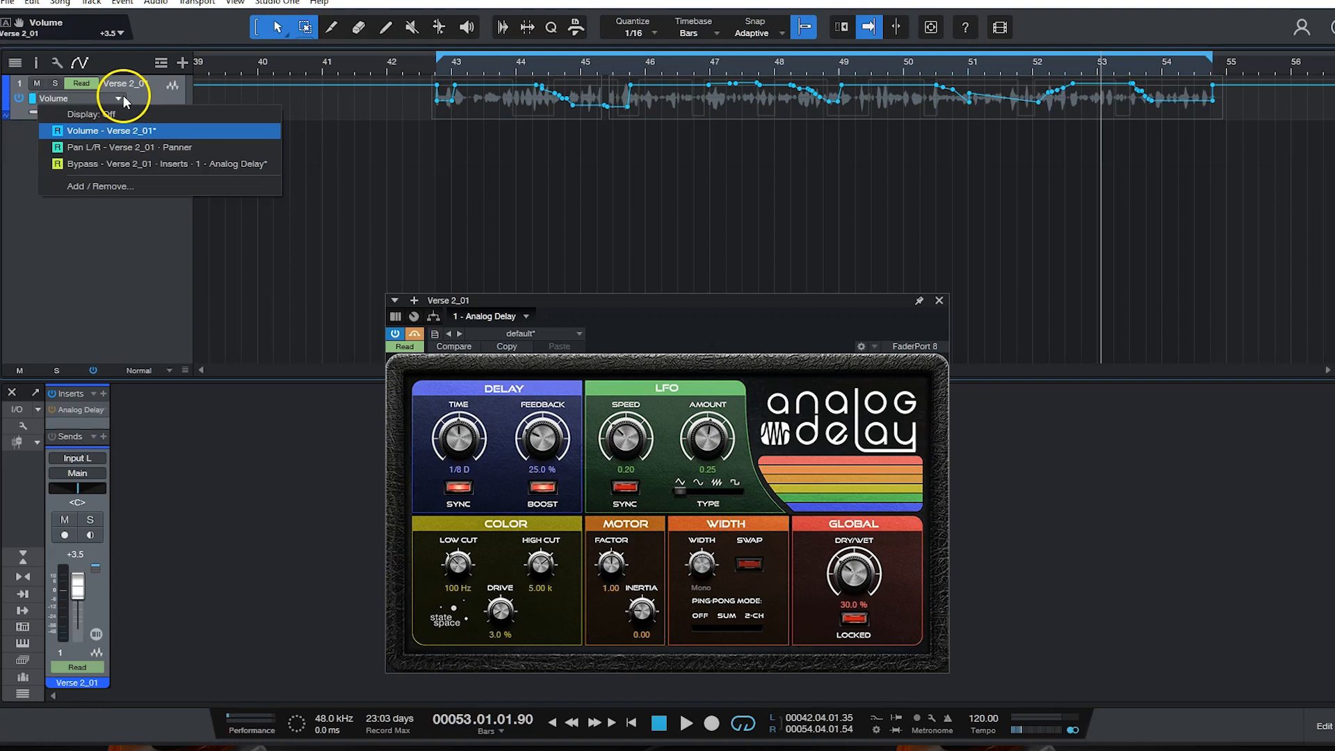
{"action": "left_click", "coordinate": [124, 141]}
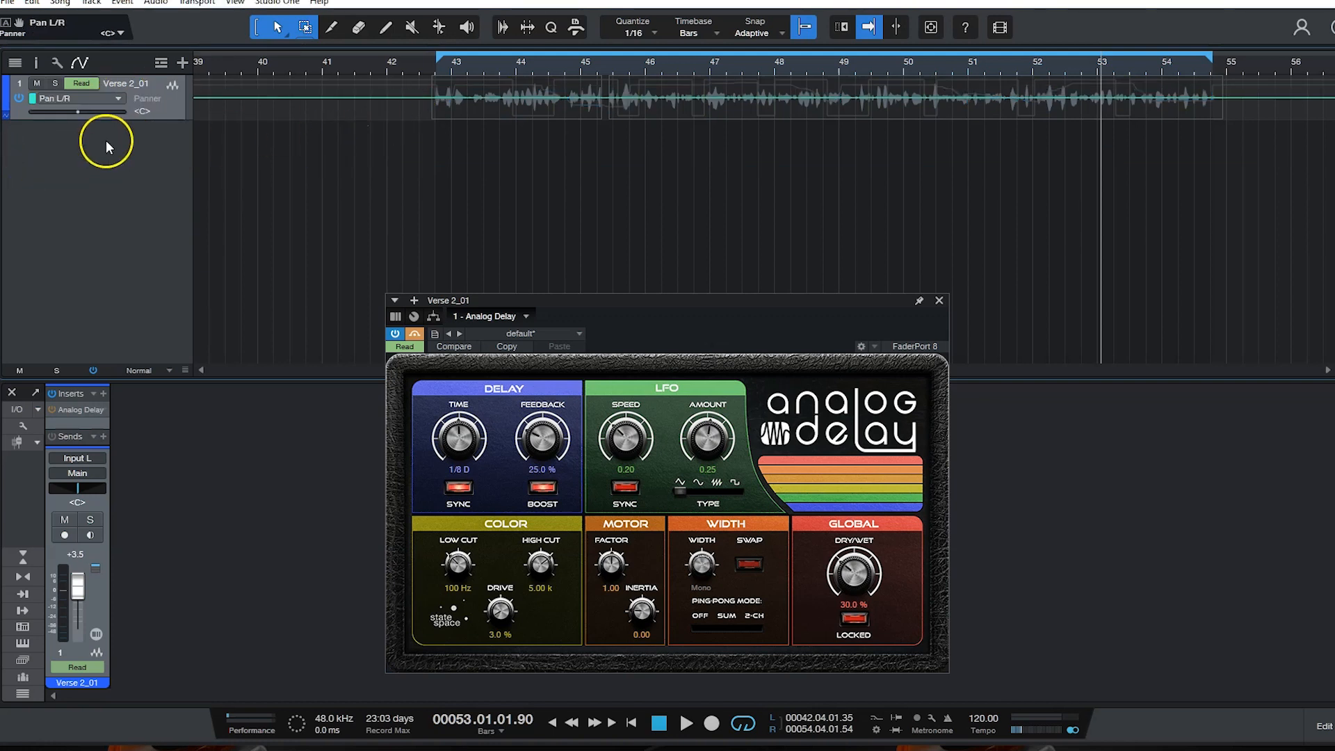